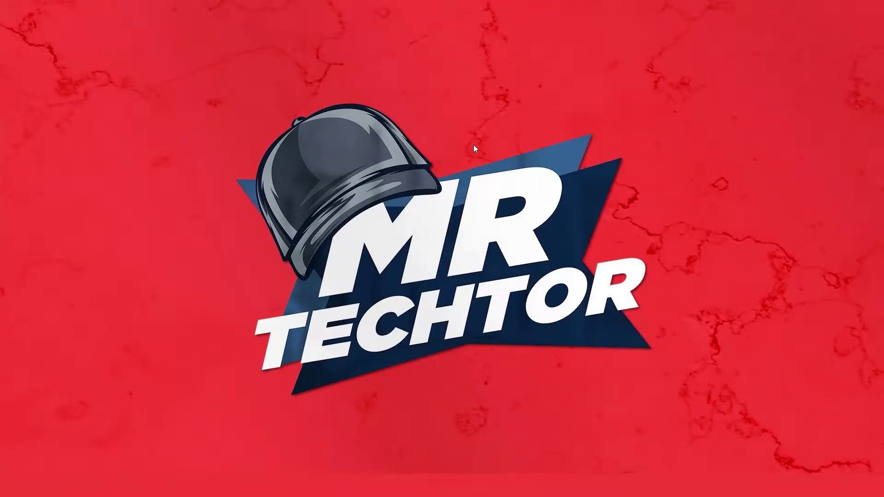
Launch Adobe Audition 2020 by searching 'adob' in the Start menu.
key(super)
text(adobe)
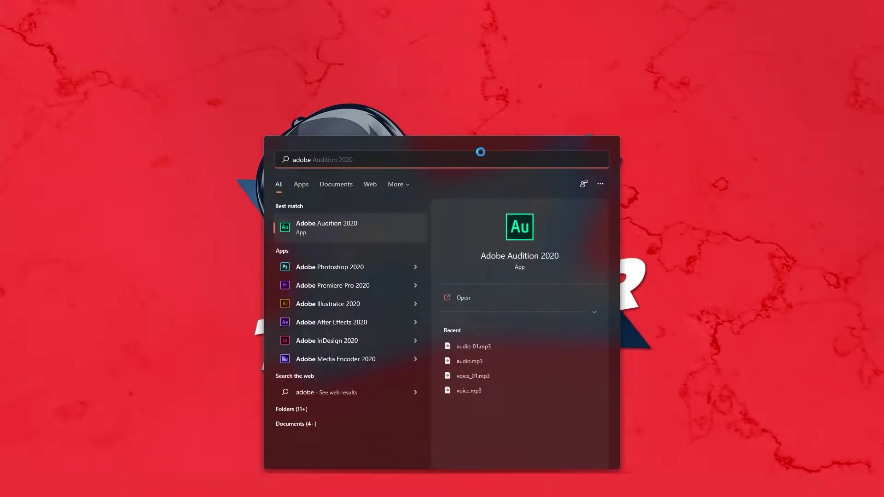
key(Return)
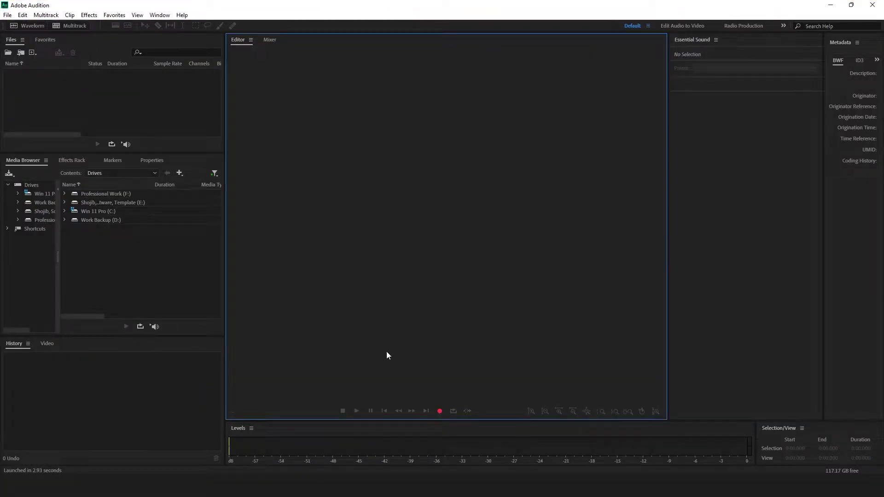
Drag Recording (16).m4a from File Explorer into Audition's editor and play it.
mouse_move(350, 488)
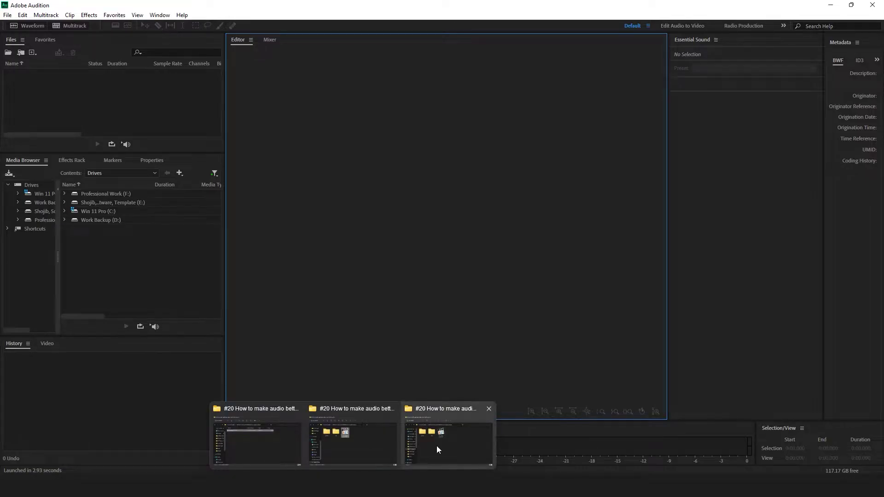
click(437, 445)
click(556, 148)
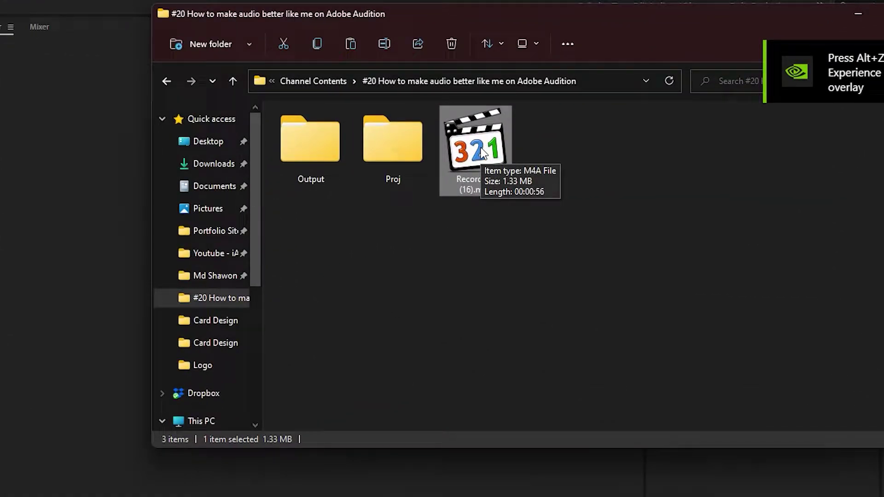
drag(482, 153, 482, 191)
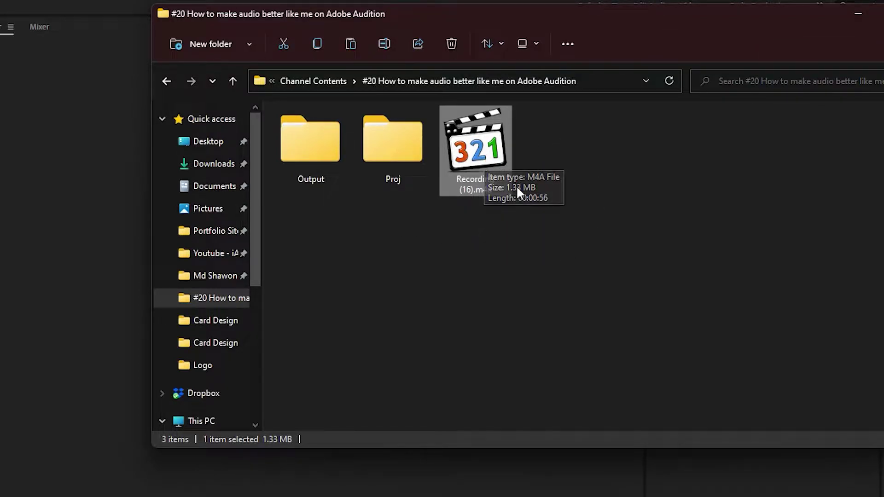
drag(484, 158, 85, 205)
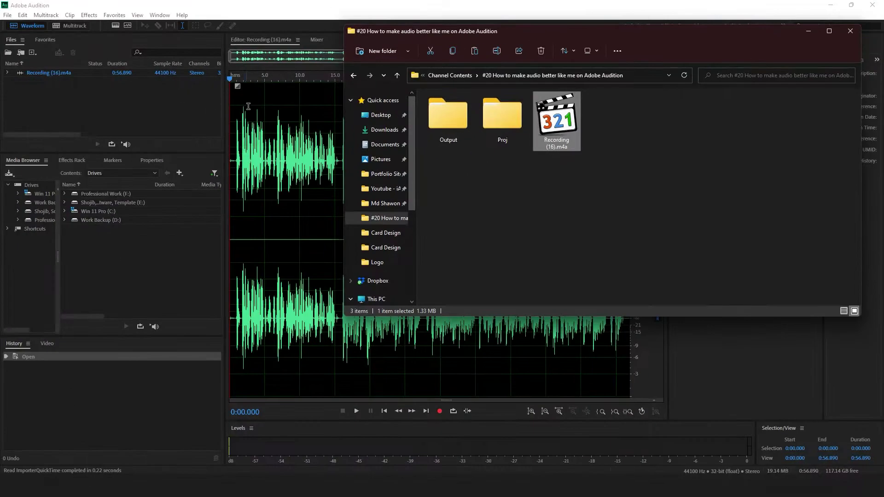
click(33, 101)
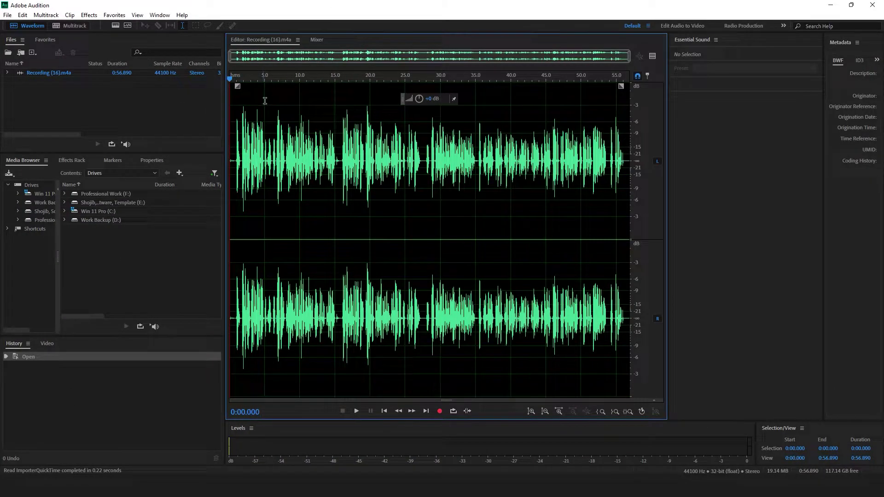
key(space)
key(space)
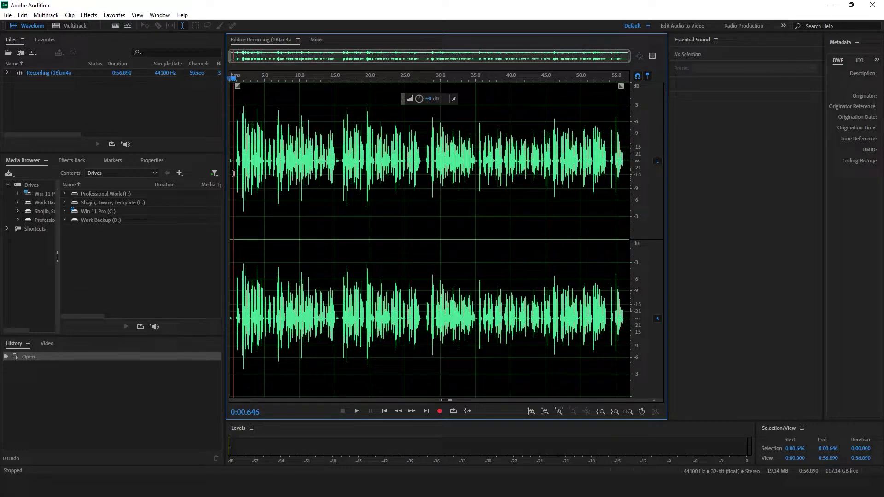
Select the quiet first 0.8 seconds at the start of the recording.
scroll(234, 170, up, 3)
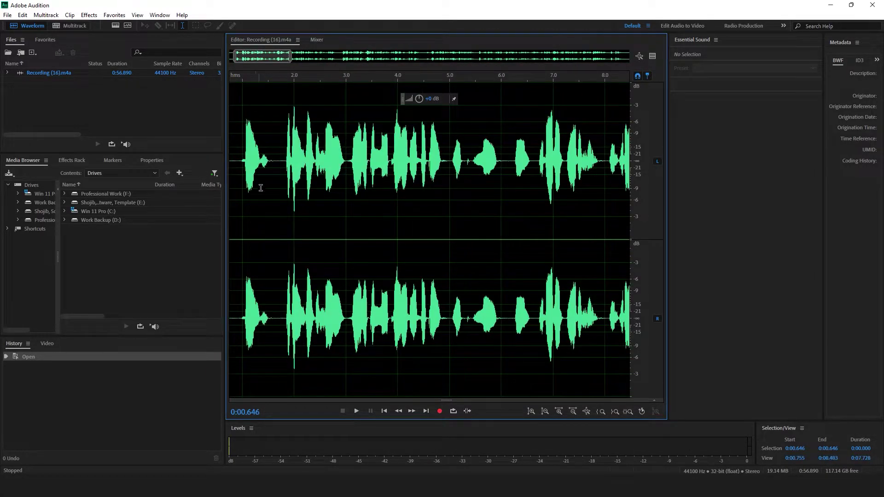
scroll(240, 171, down, 1)
scroll(240, 172, up, 1)
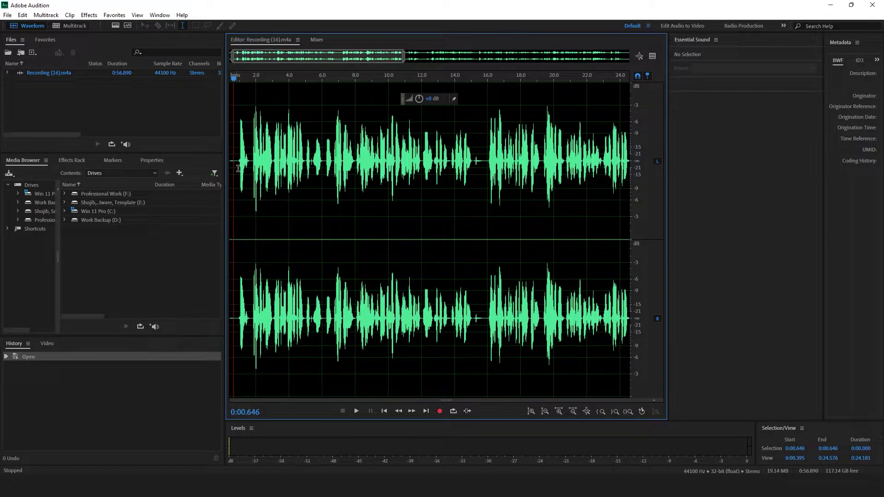
click(233, 172)
scroll(239, 168, left, 1)
drag(244, 166, 227, 167)
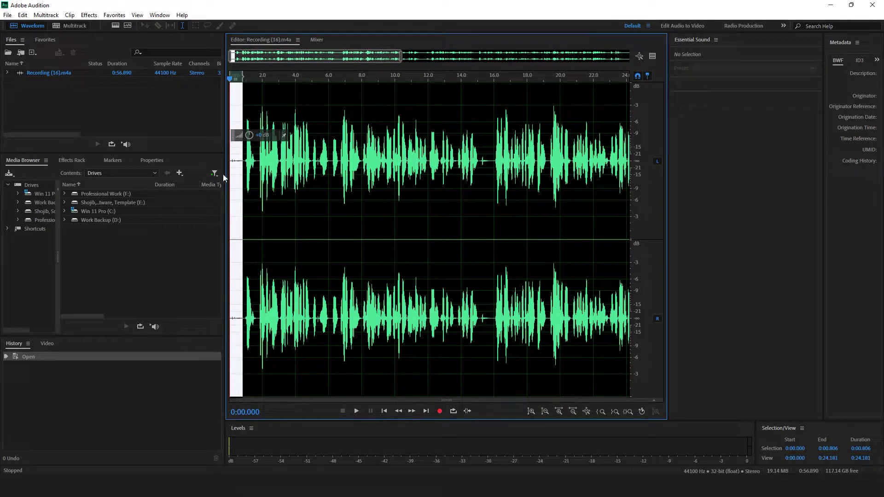
Capture a noise print from that silence, then select the entire recording.
click(90, 15)
mouse_move(193, 177)
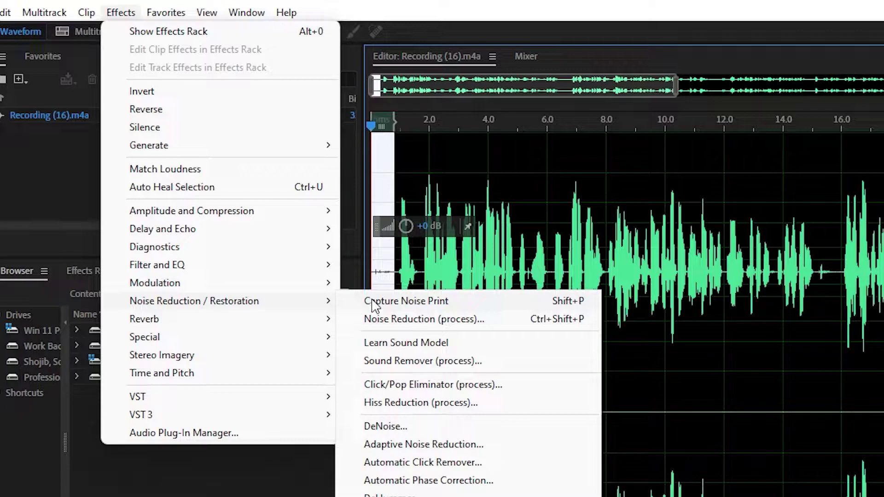
click(372, 302)
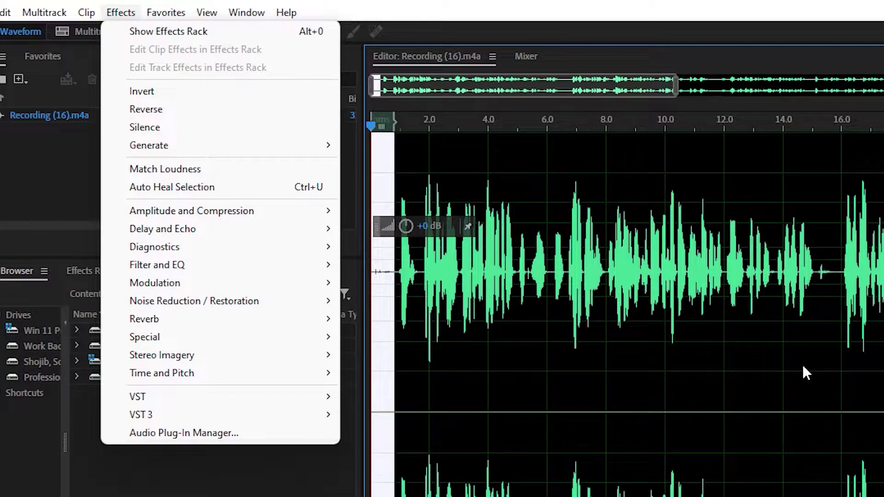
mouse_move(304, 305)
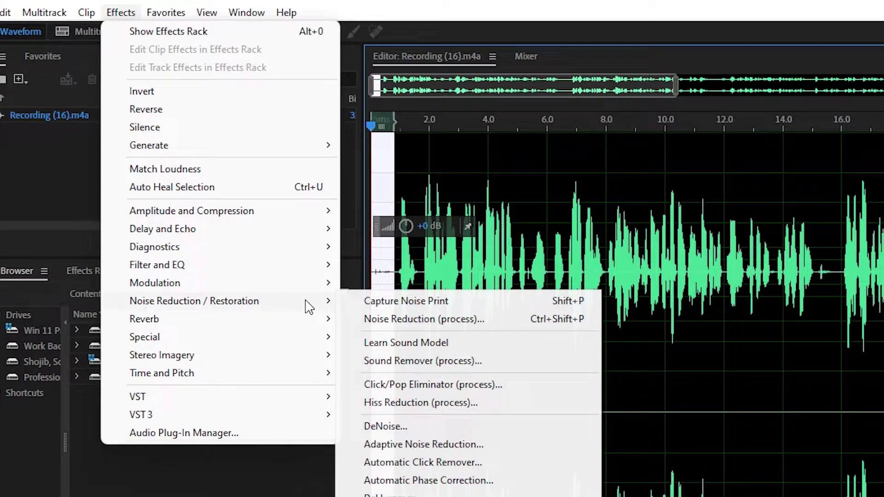
click(428, 304)
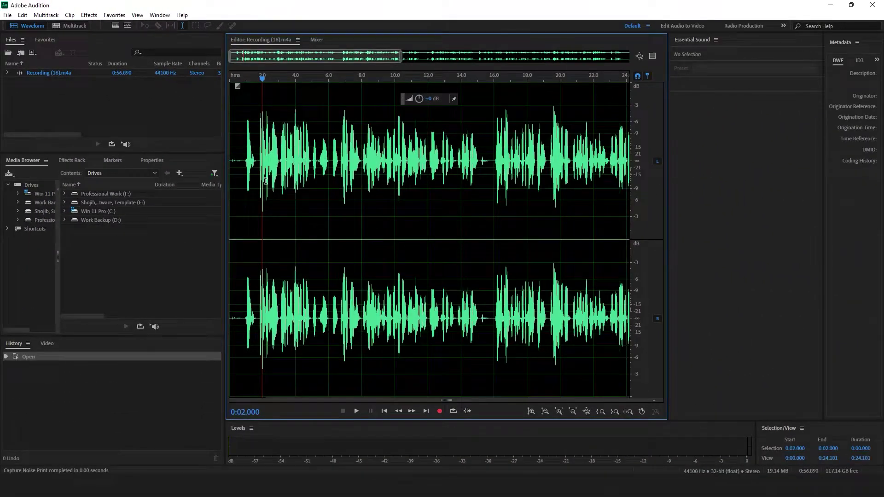
key(ctrl+a)
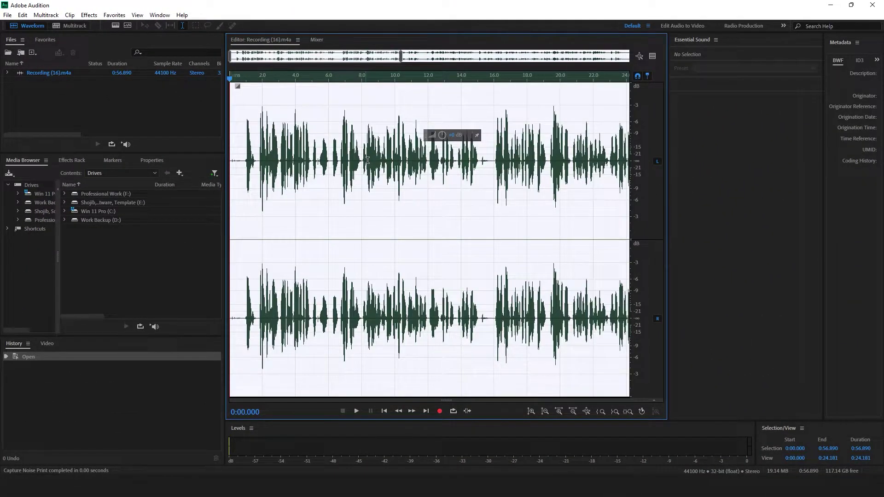
Apply Noise Reduction (process) at 80% to the whole recording.
click(88, 15)
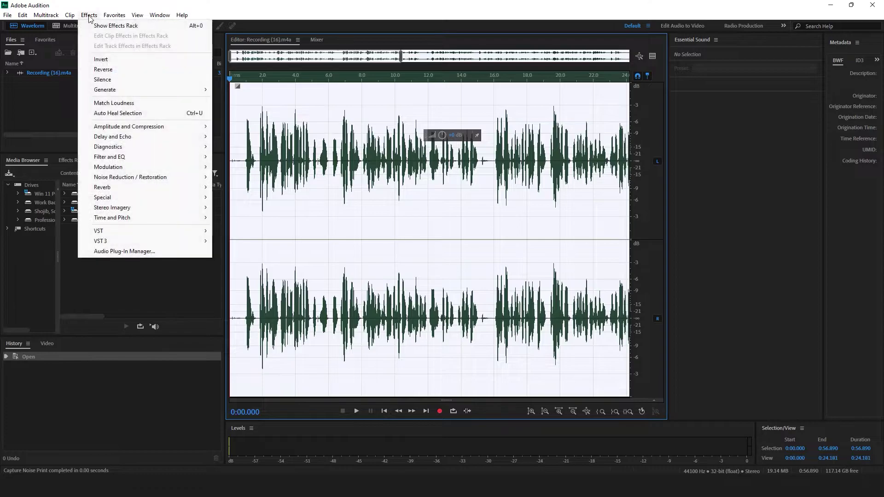
mouse_move(203, 178)
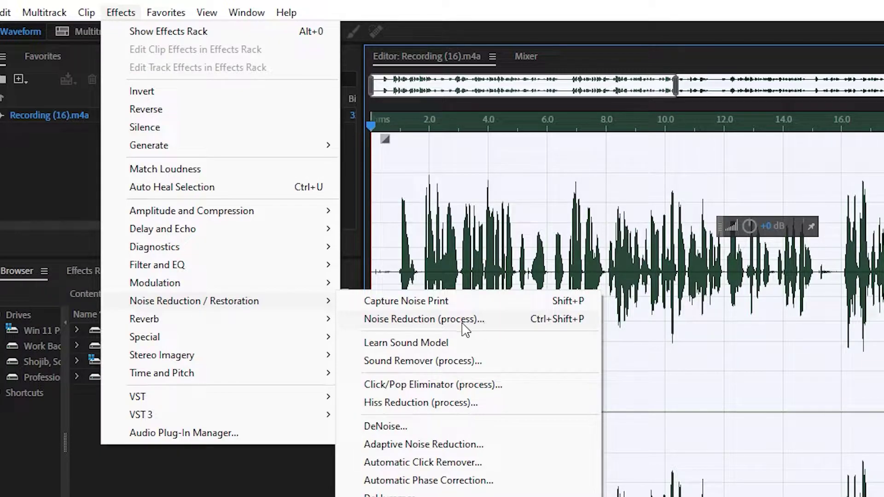
click(463, 324)
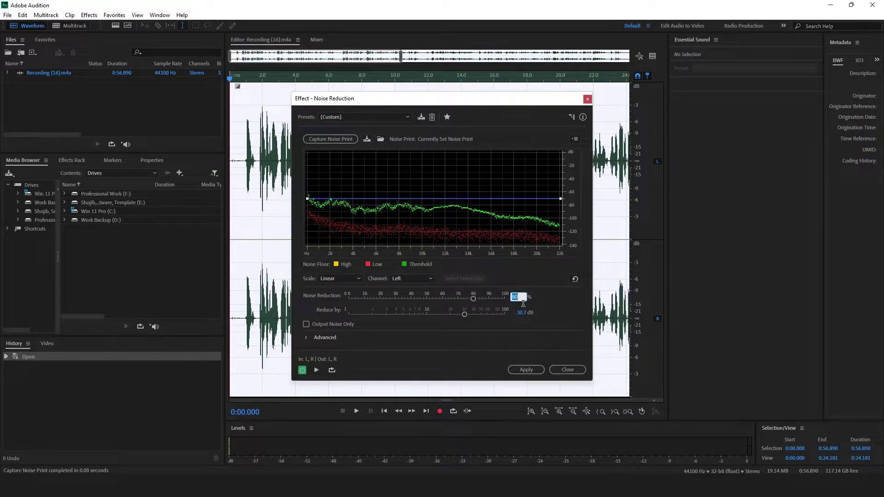
key(Right)
click(527, 315)
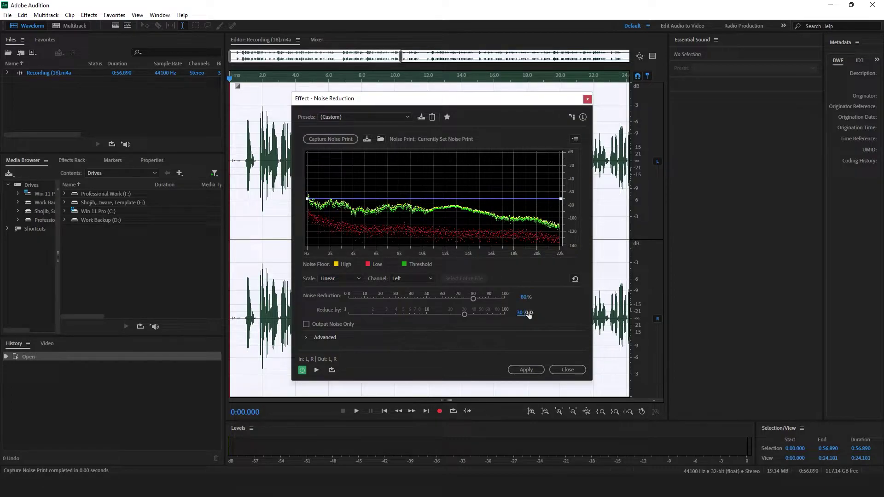
click(525, 370)
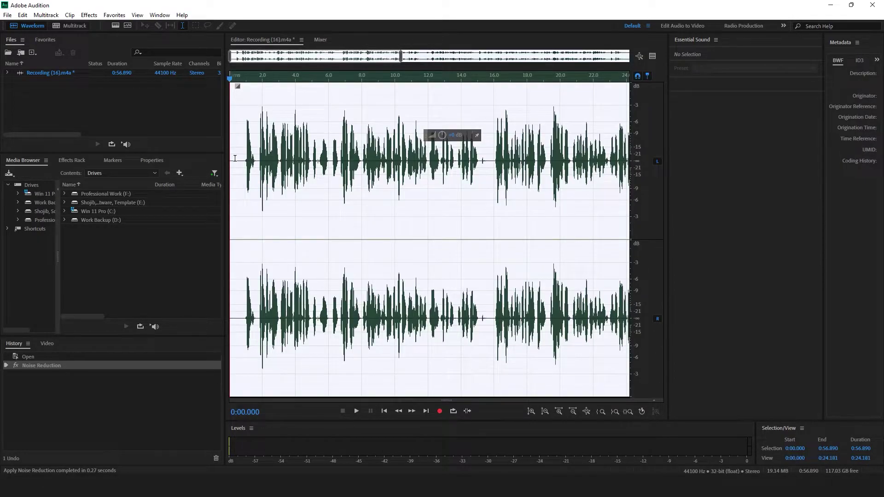
click(242, 164)
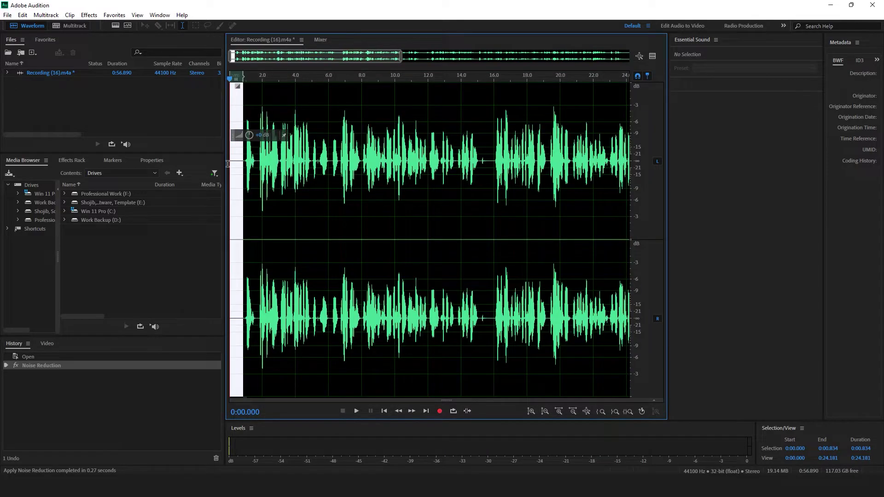
click(232, 164)
drag(241, 164, 222, 170)
triple_click(233, 166)
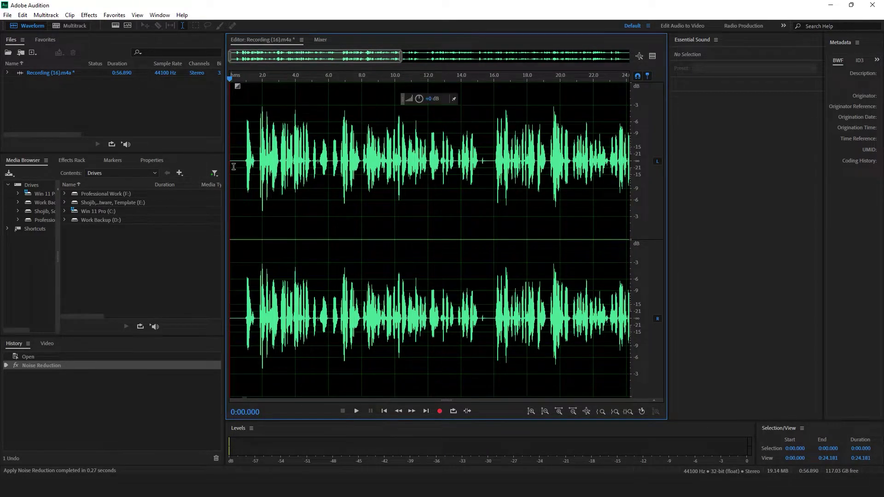
click(233, 166)
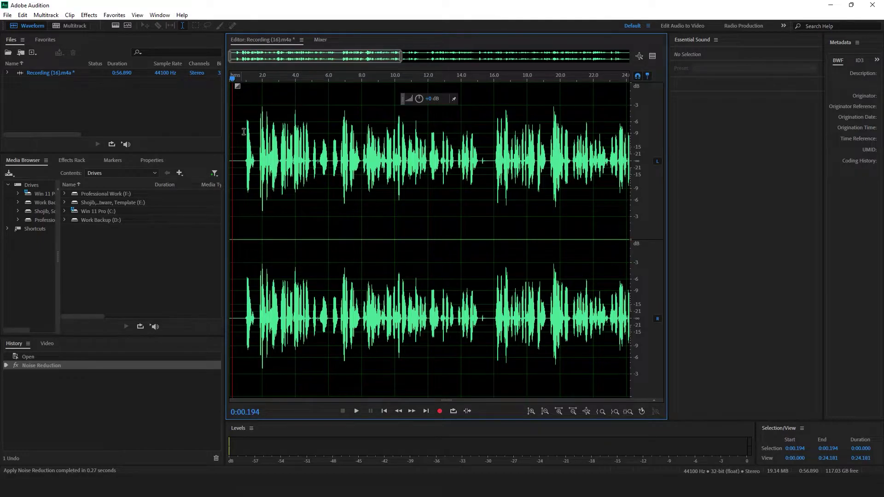
key(space)
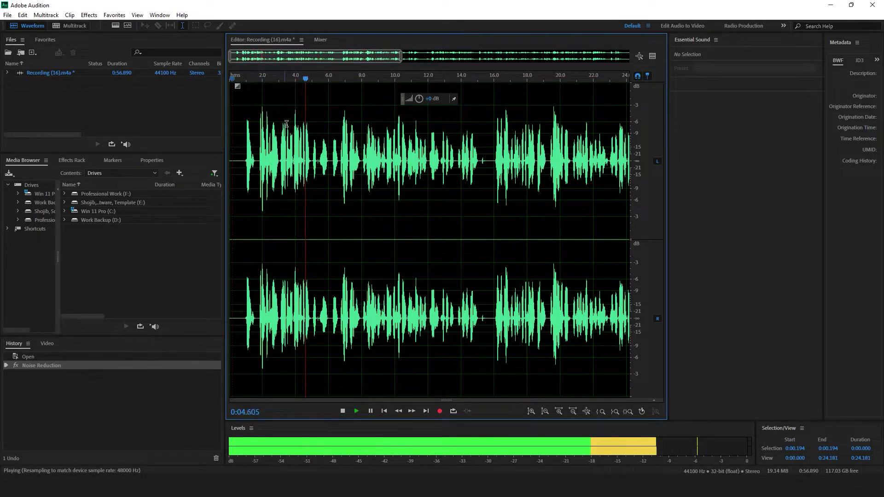
key(space)
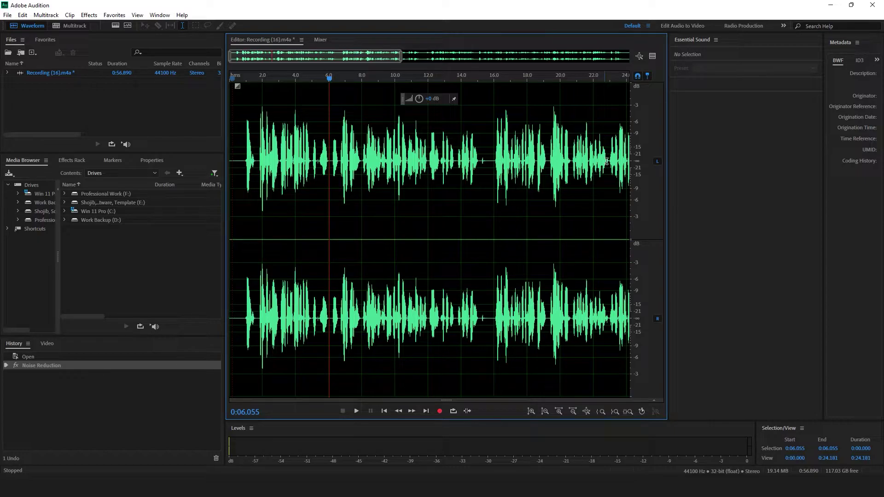
click(308, 187)
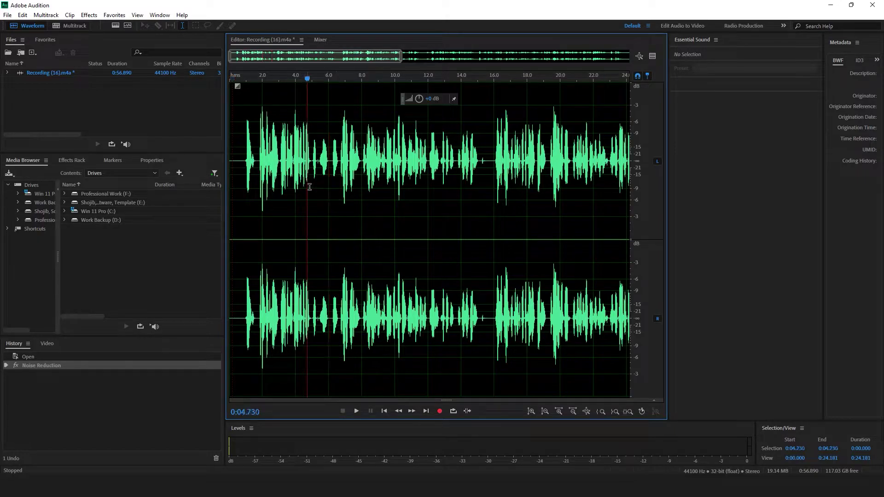
key(ctrl+a)
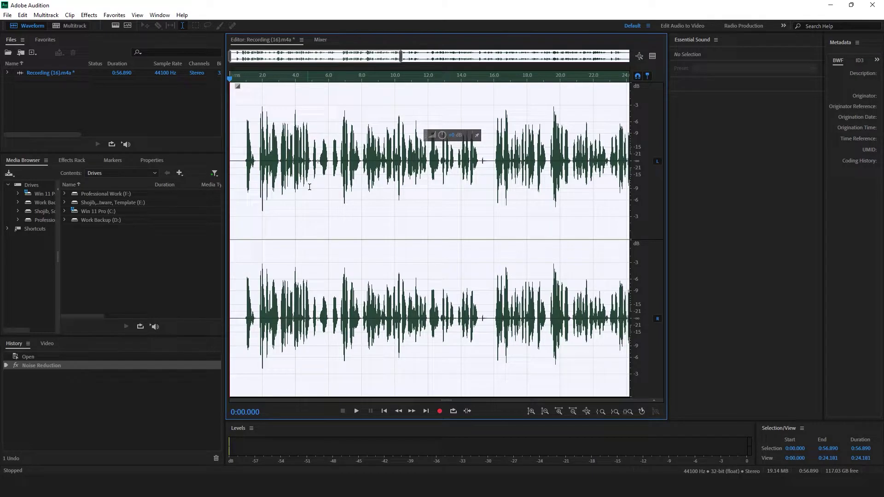
Apply Normalize at -3 dB, then reselect the entire recording.
click(89, 16)
mouse_move(200, 128)
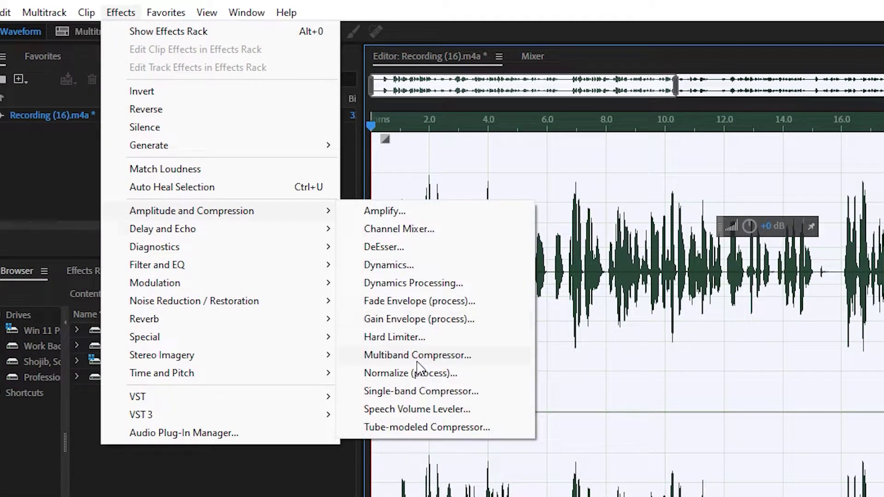
click(433, 377)
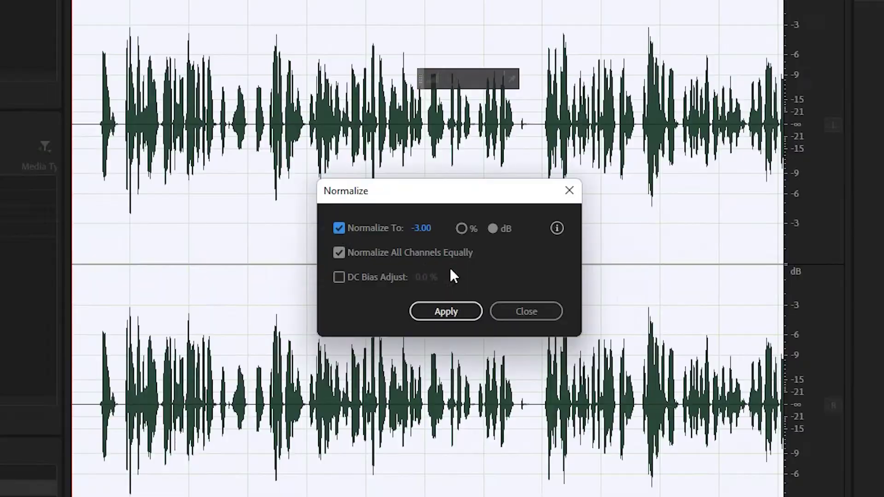
click(459, 309)
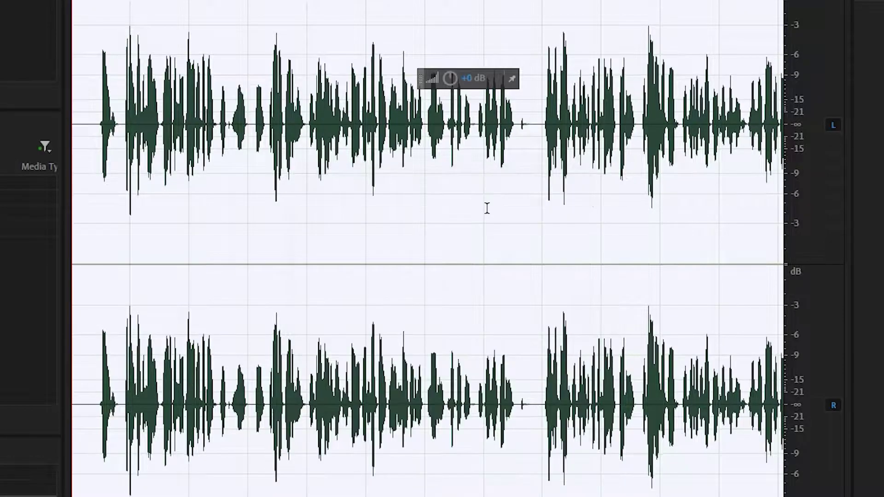
click(485, 205)
key(ctrl+a)
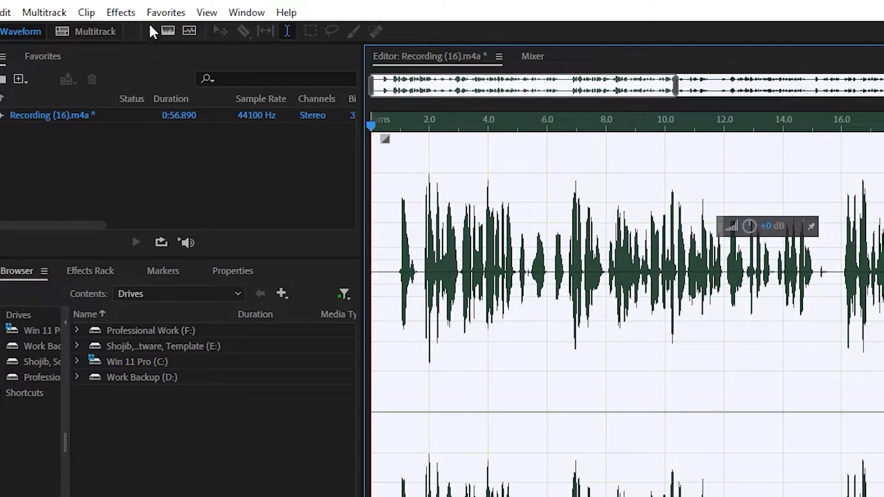
Preview and apply the Male Vocal Enhancer preset to the recording.
click(121, 12)
mouse_move(257, 341)
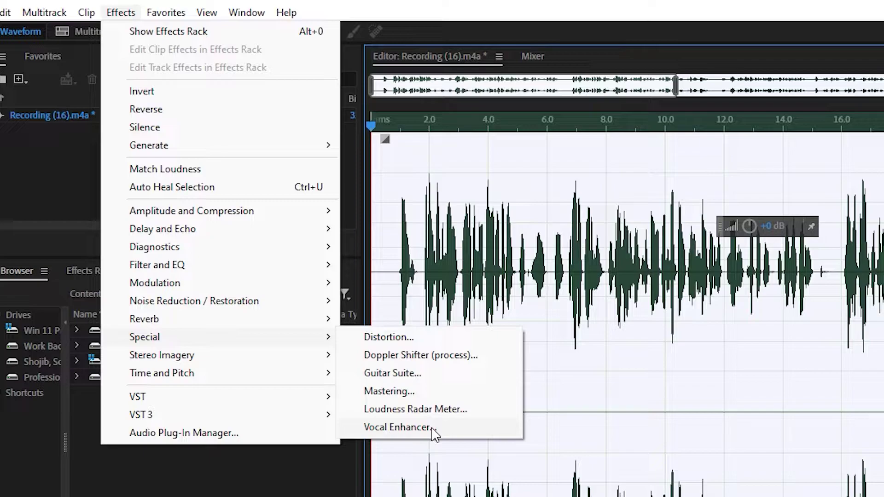
click(398, 427)
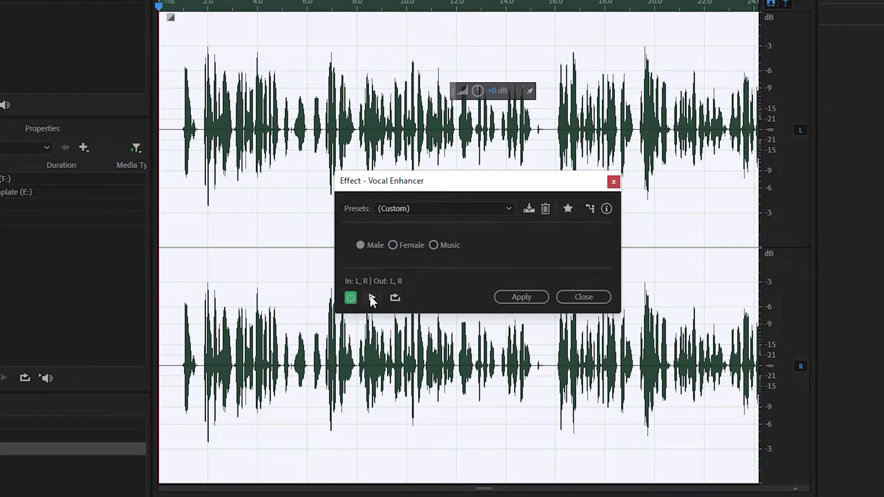
click(372, 298)
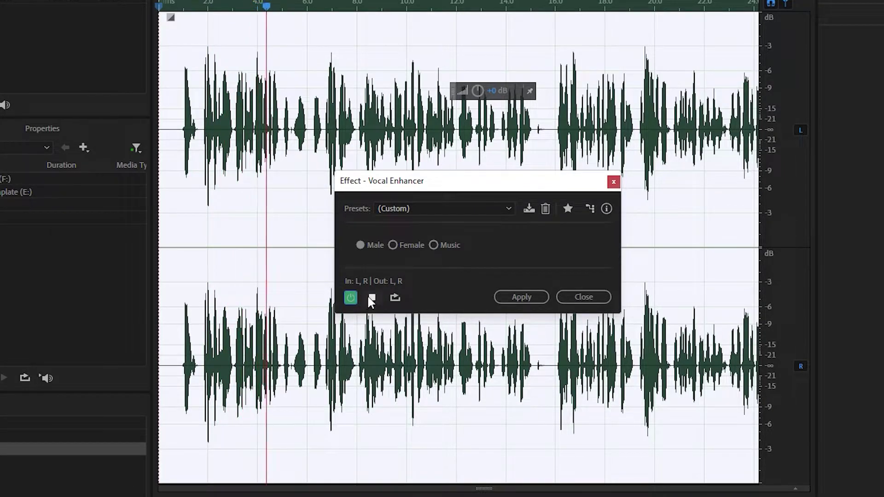
click(509, 300)
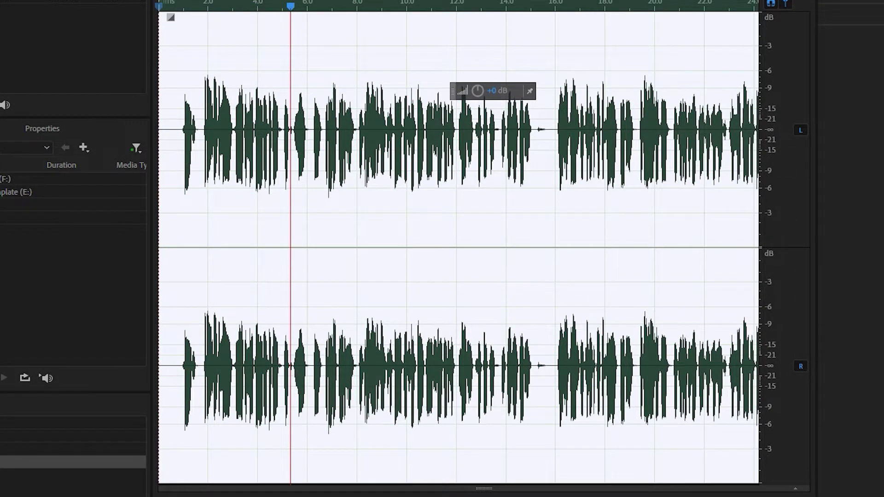
click(120, 13)
mouse_move(328, 218)
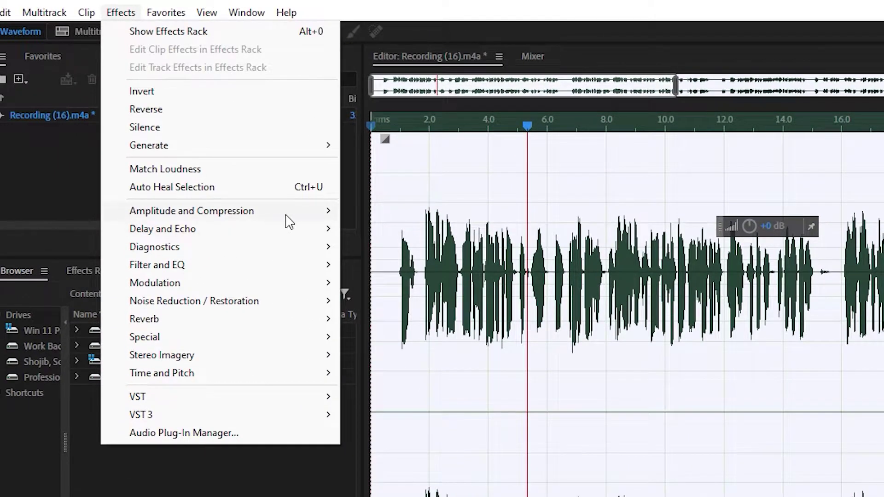
Apply a Hard Limiter with a -6 dB maximum amplitude to the recording.
click(405, 337)
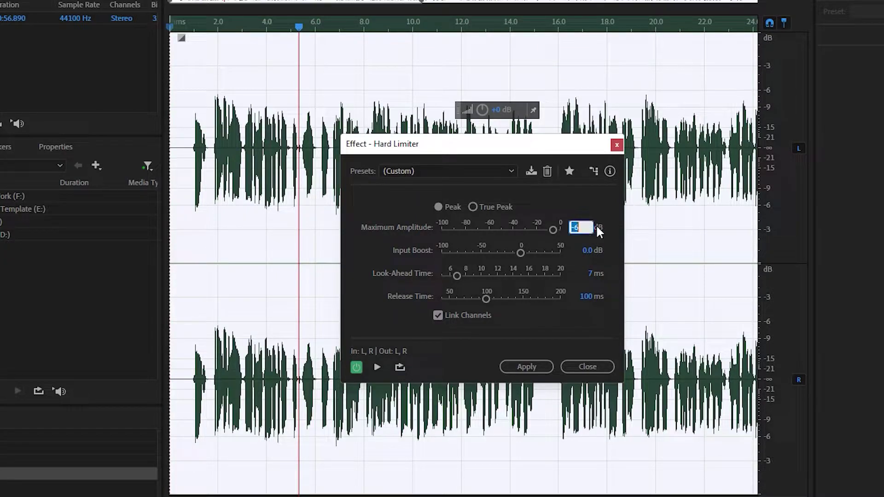
text(-)
click(537, 364)
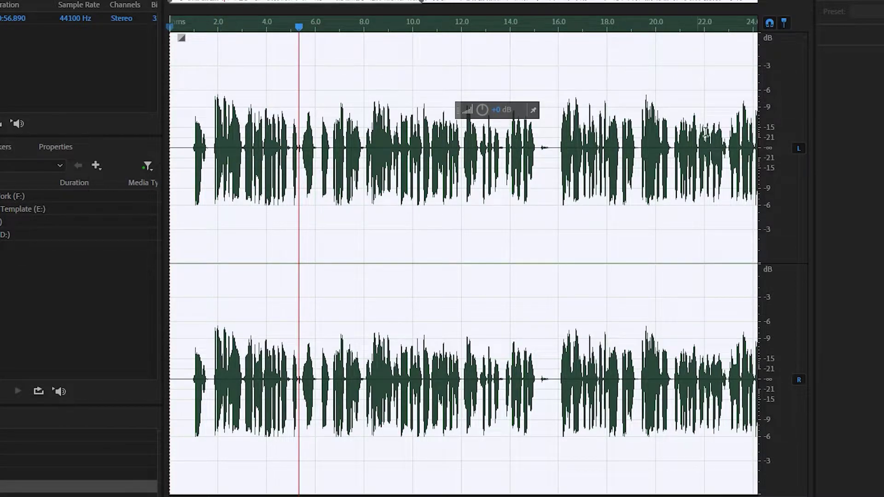
click(4, 0)
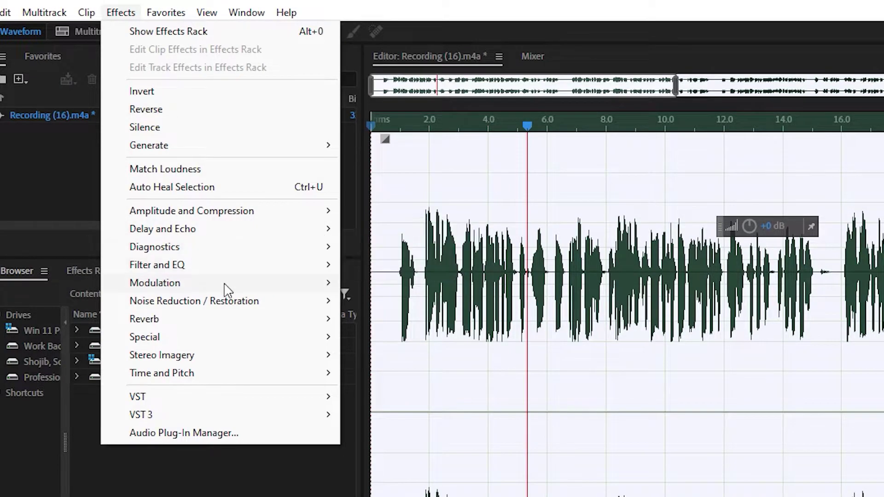
Reset the Parametric Equalizer, boost 31 Hz +16.7 dB and cut 17245 Hz -4.5 dB.
mouse_move(301, 273)
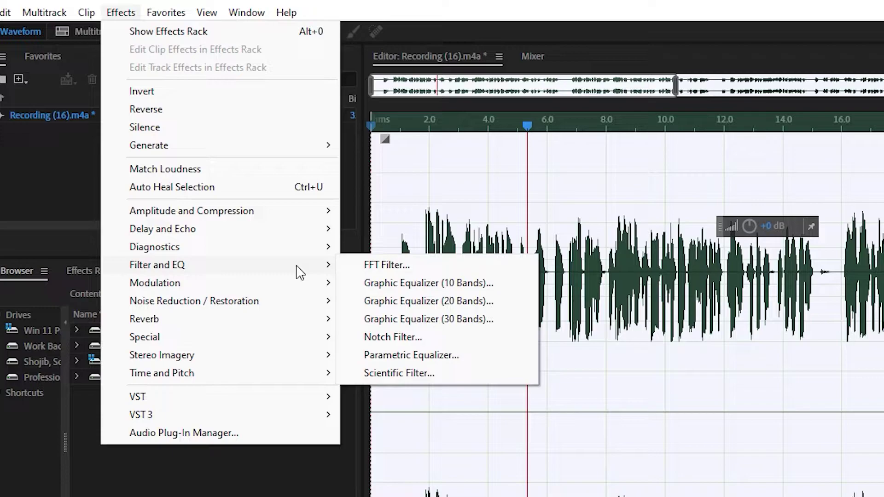
click(445, 357)
click(580, 222)
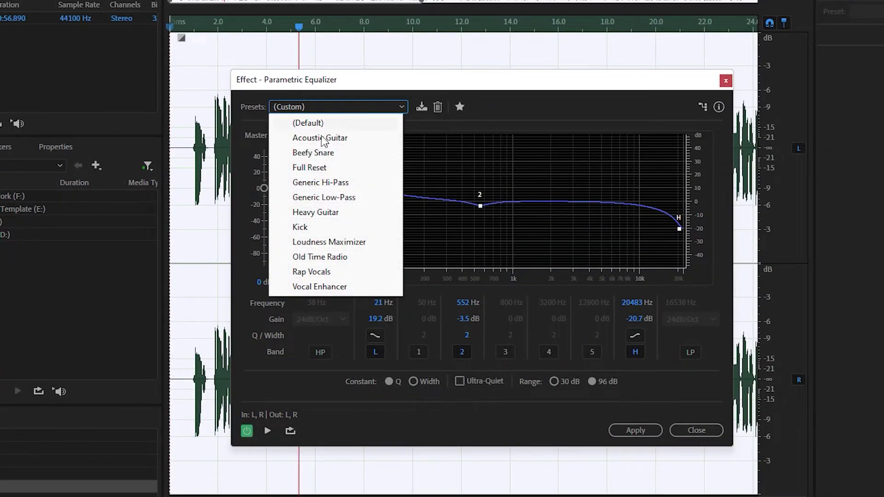
click(331, 166)
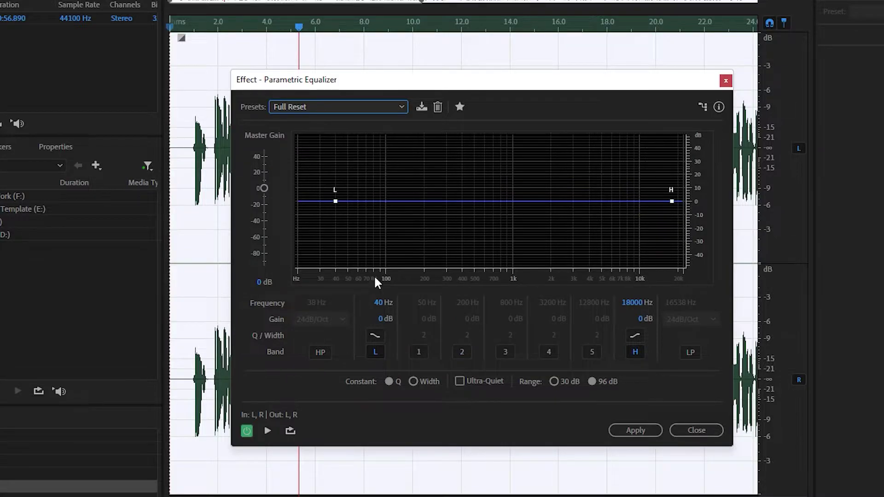
drag(335, 201, 320, 176)
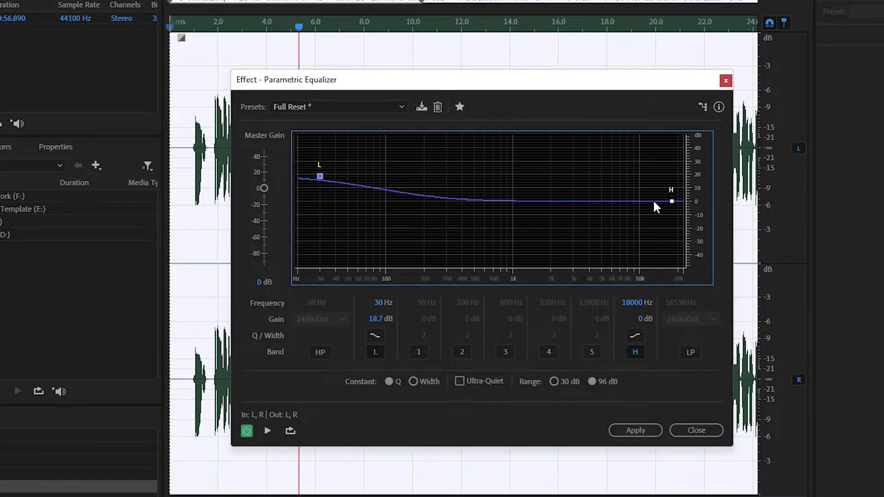
drag(671, 202, 670, 208)
drag(320, 176, 323, 183)
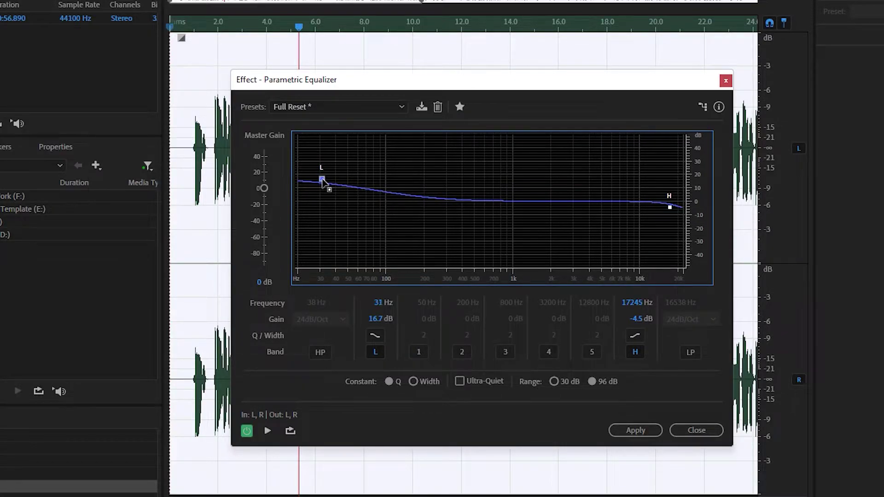
Preview the EQ, comparing it with the bypassed sound, then stop playback.
click(267, 430)
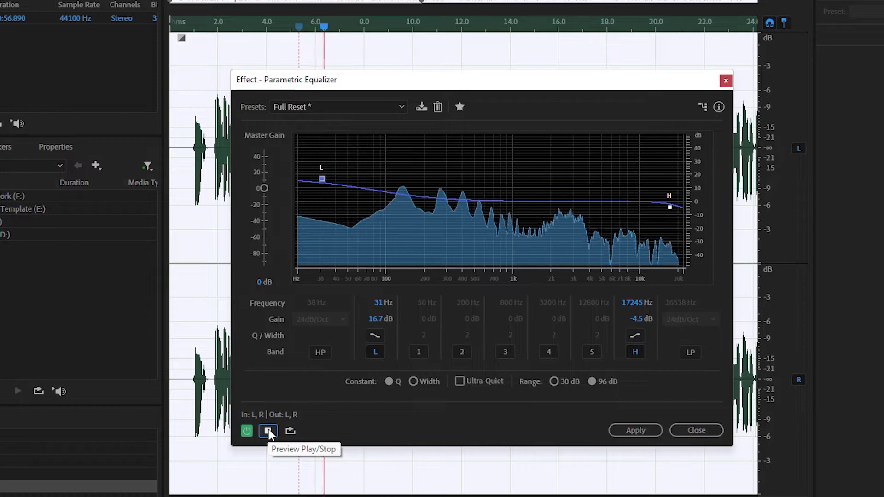
click(267, 431)
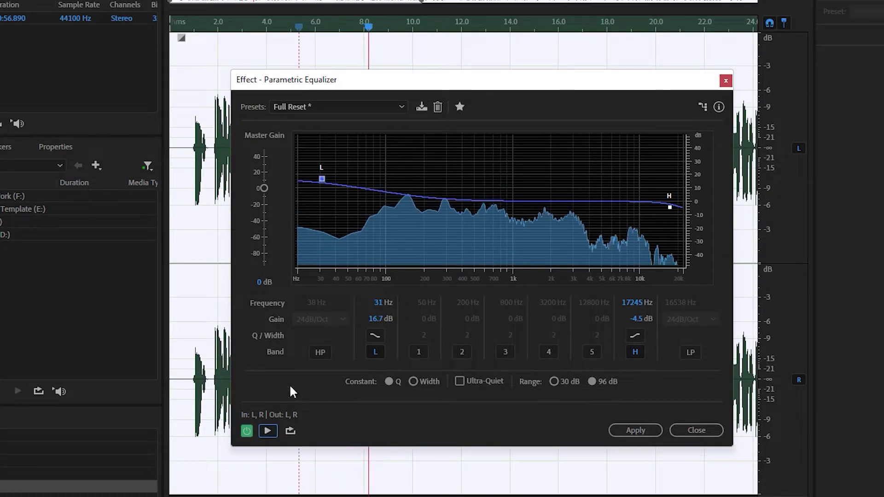
click(247, 431)
click(270, 428)
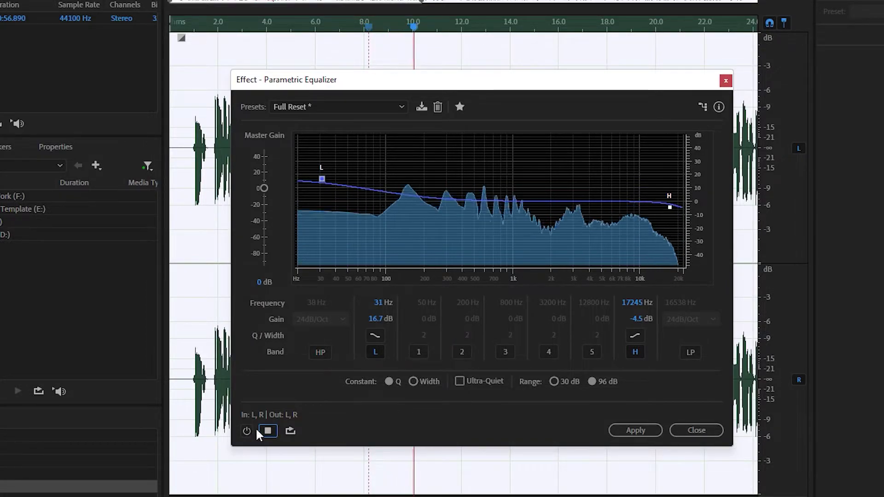
click(263, 428)
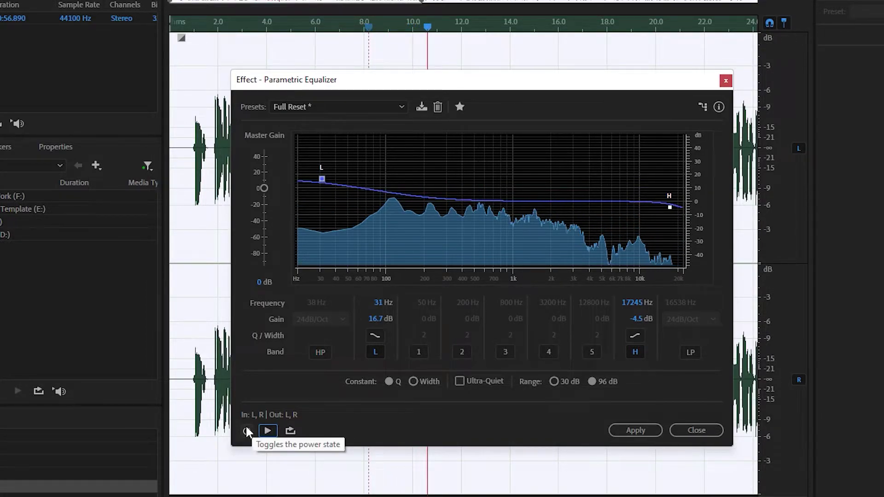
click(247, 430)
click(268, 429)
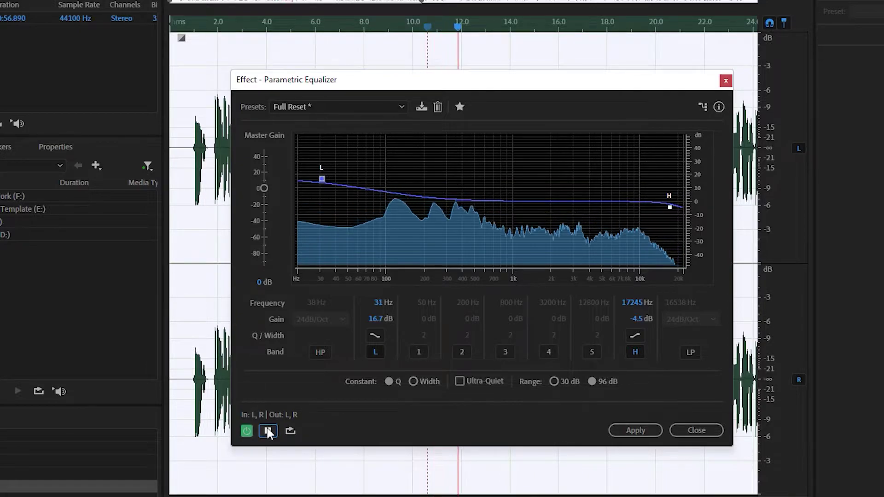
click(247, 430)
click(247, 430)
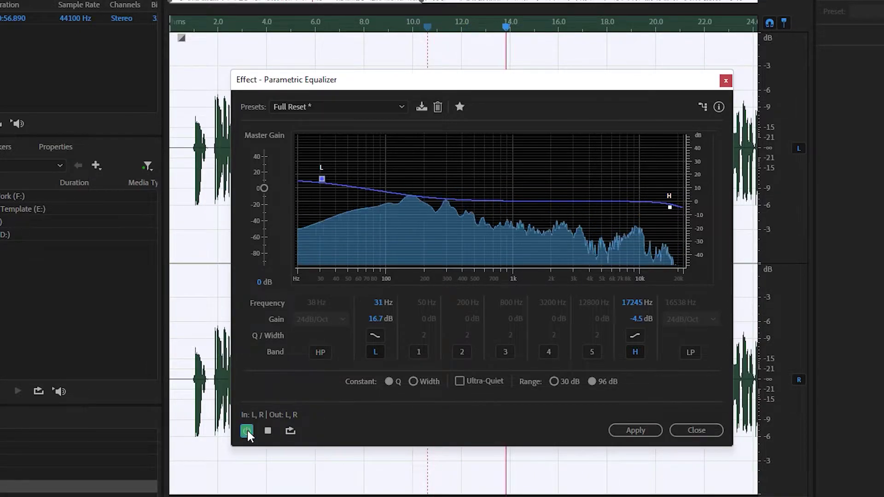
click(267, 430)
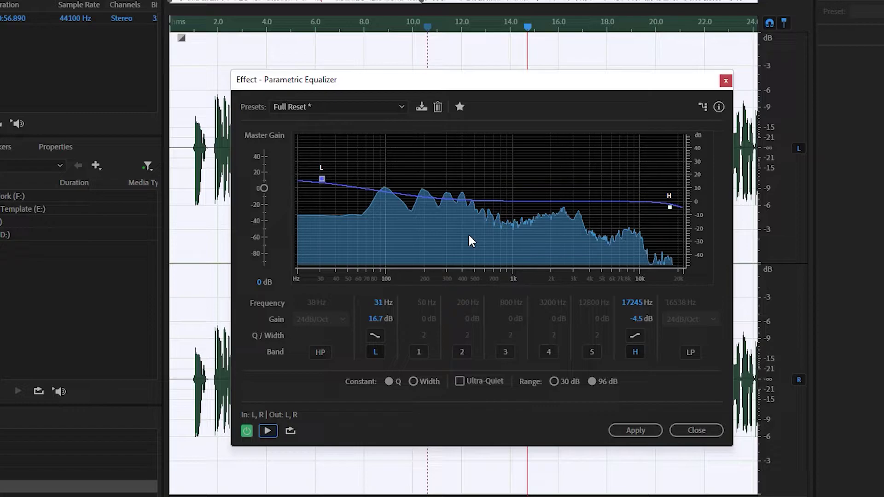
Enable band 3 and cut -6.1 dB at 715 Hz, then preview.
click(505, 352)
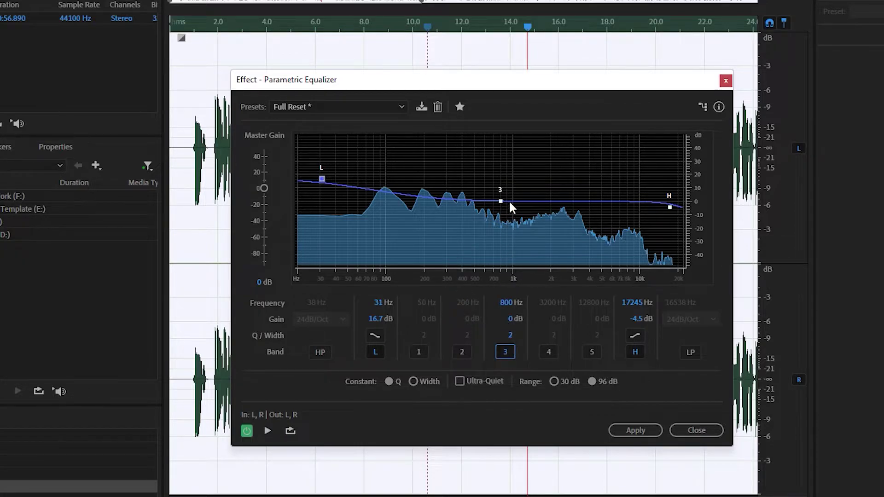
drag(506, 202, 495, 210)
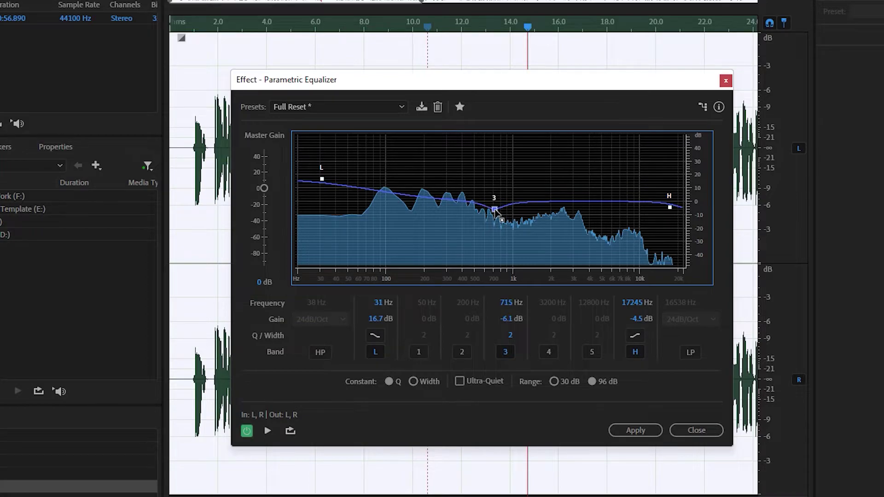
click(267, 431)
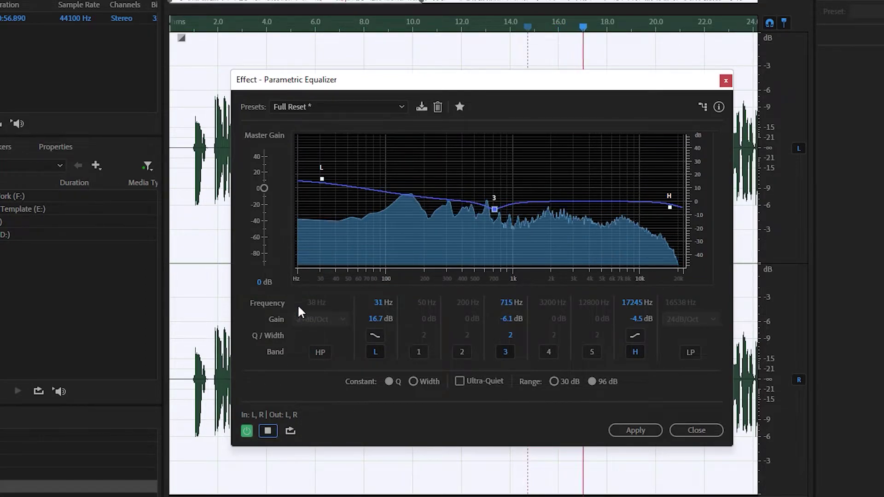
Compare bypassed and processed preview, then apply the EQ to the recording.
click(247, 430)
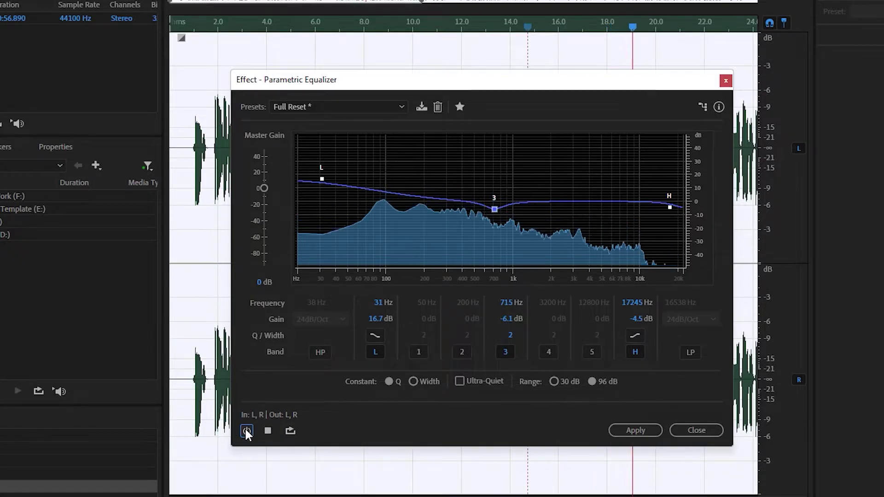
click(245, 429)
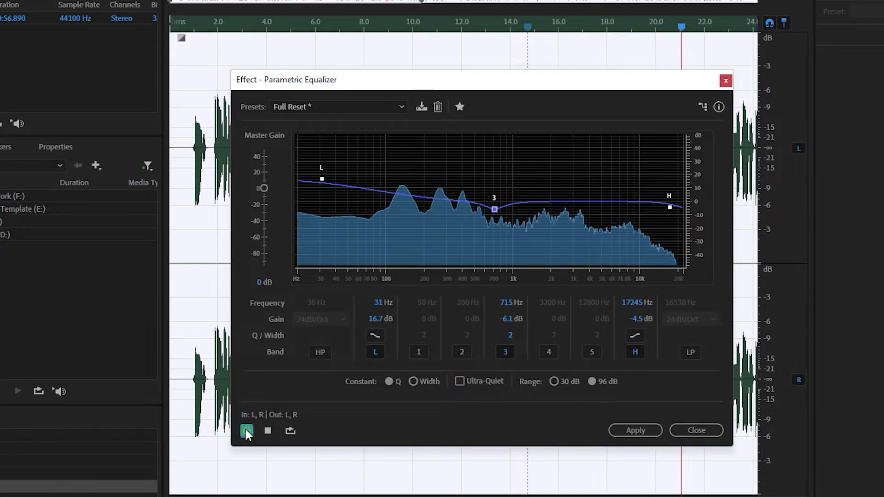
click(245, 429)
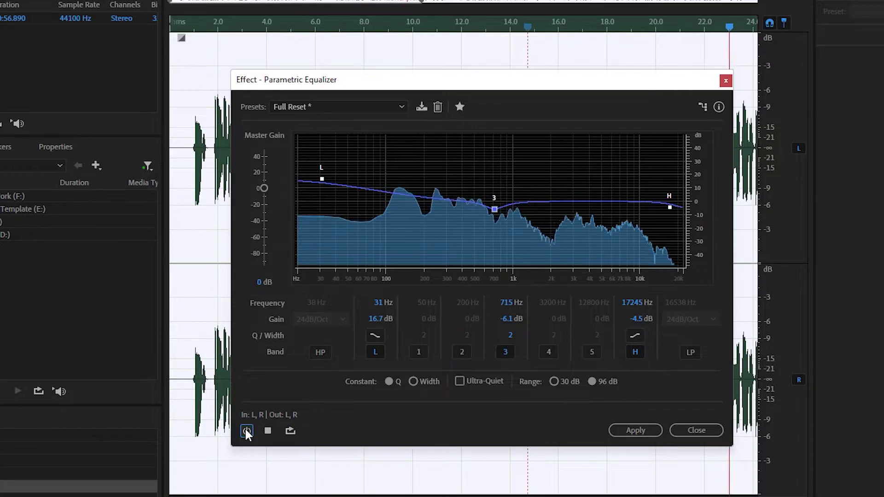
click(245, 429)
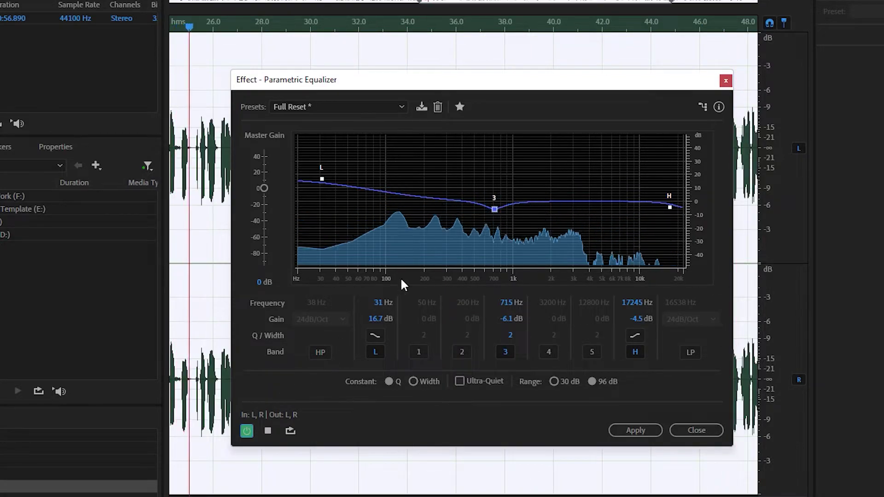
click(269, 430)
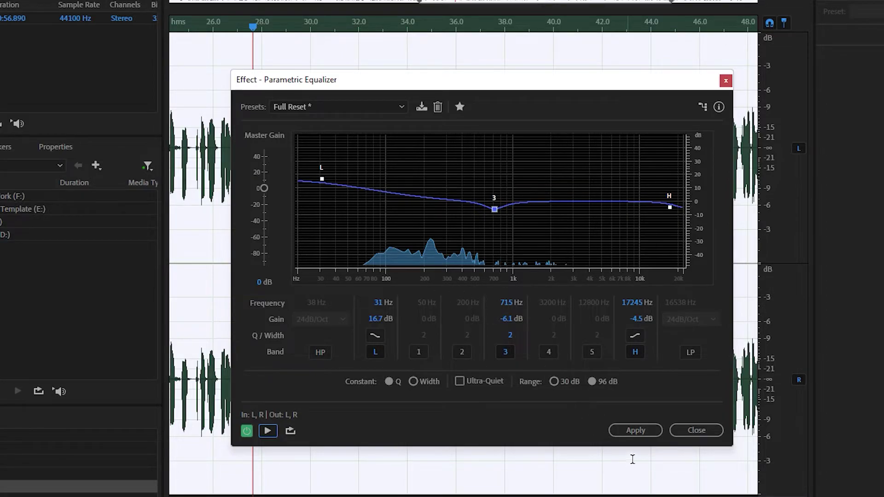
click(639, 431)
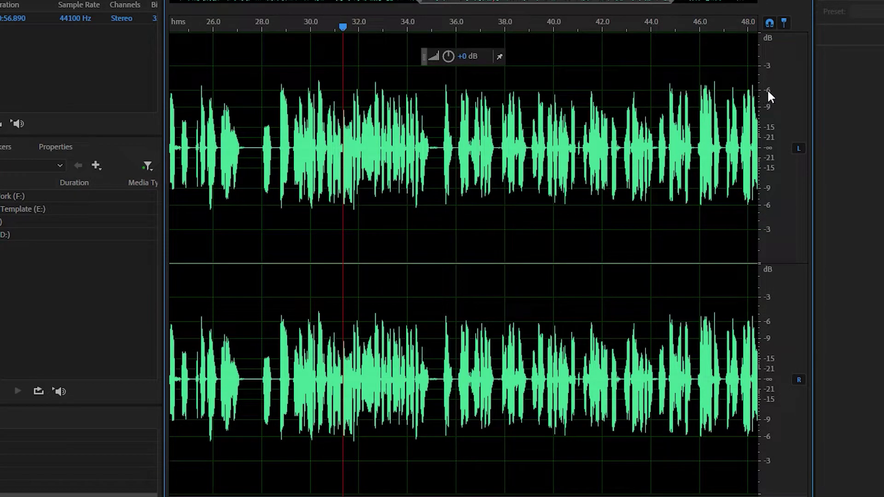
Select the whole equalized recording and apply the Hard Limiter once more.
click(296, 122)
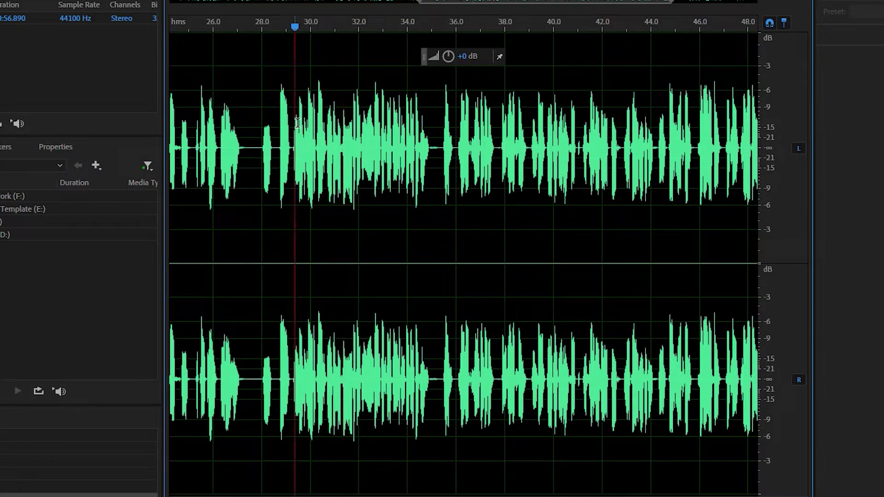
key(ctrl+a)
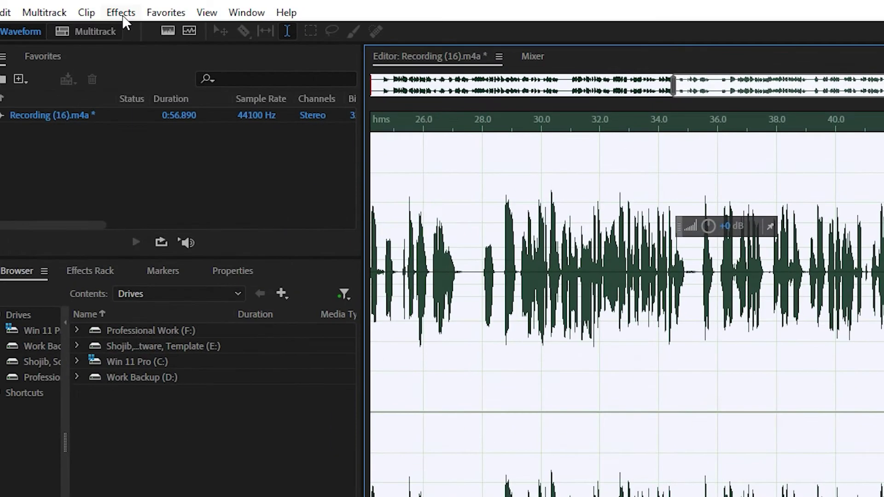
click(120, 12)
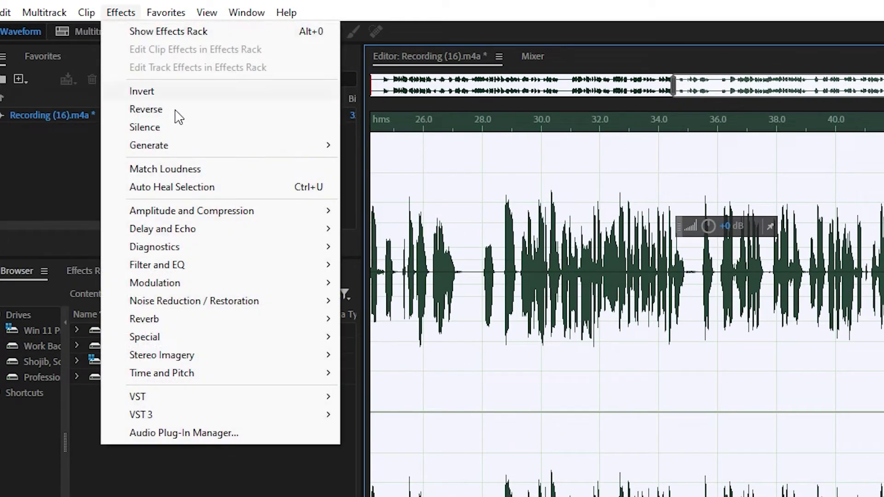
mouse_move(308, 208)
click(447, 336)
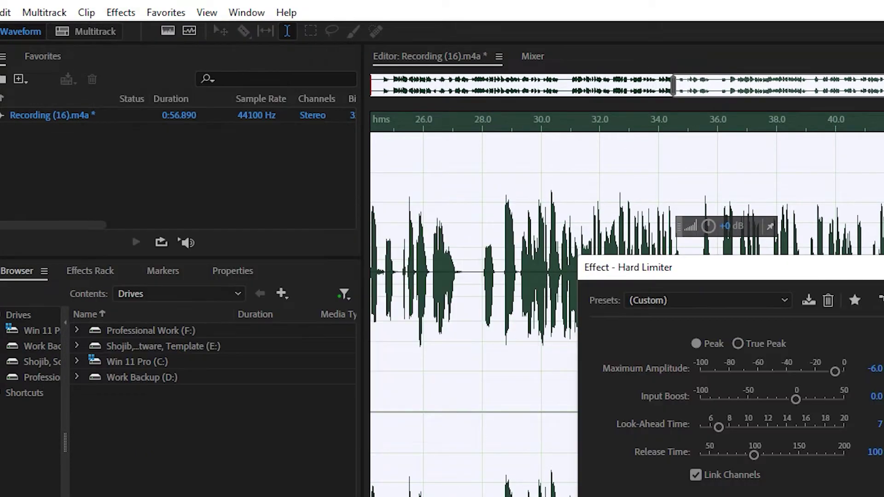
click(534, 367)
click(532, 266)
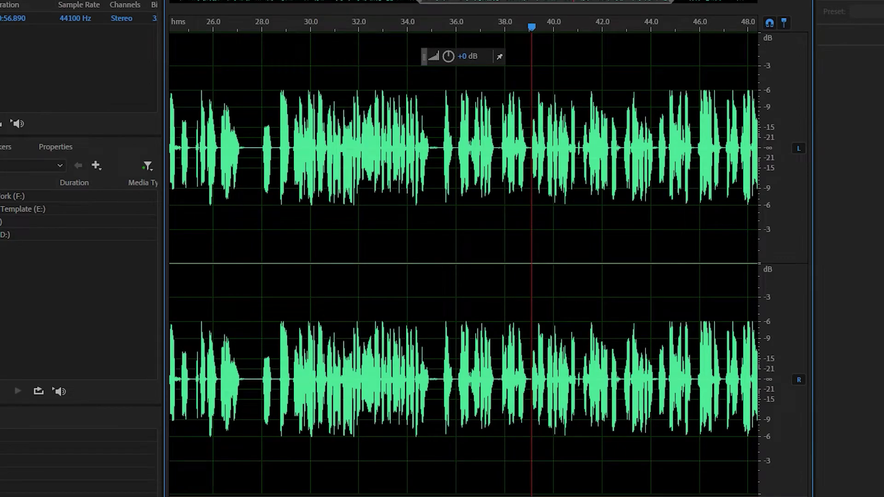
key(ctrl+a)
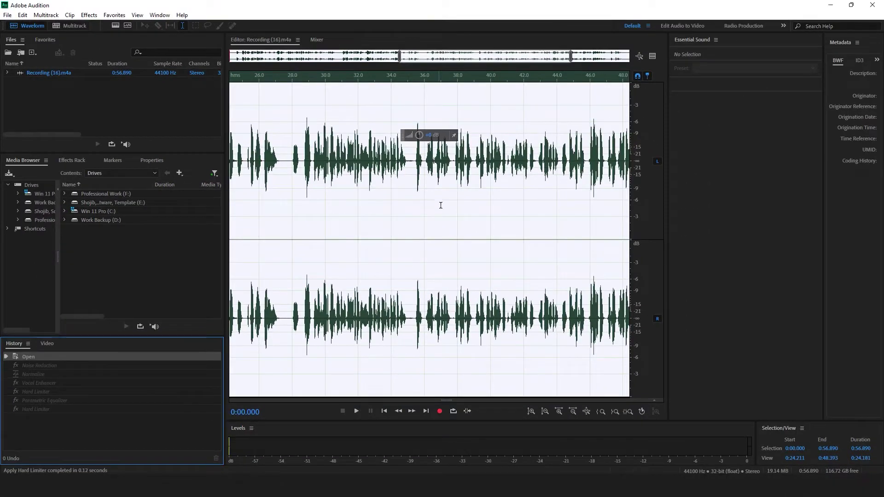
Revert to the Open state in History and listen to the original unprocessed audio.
click(33, 409)
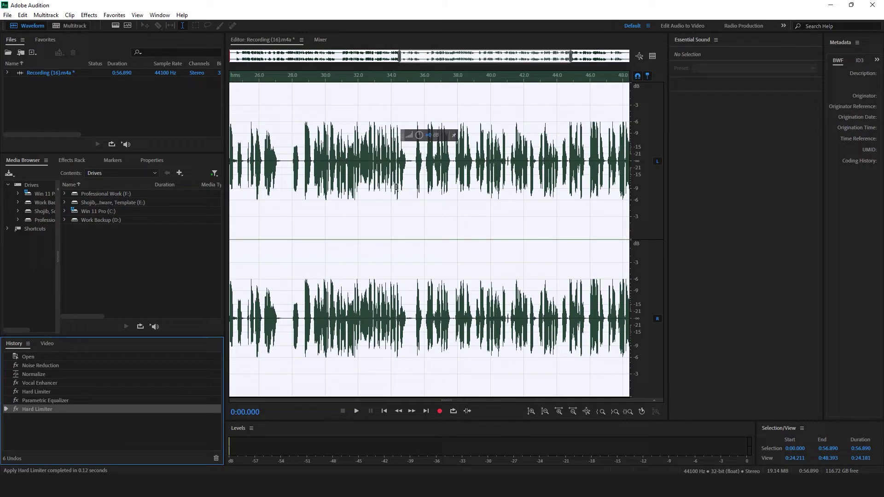
click(26, 357)
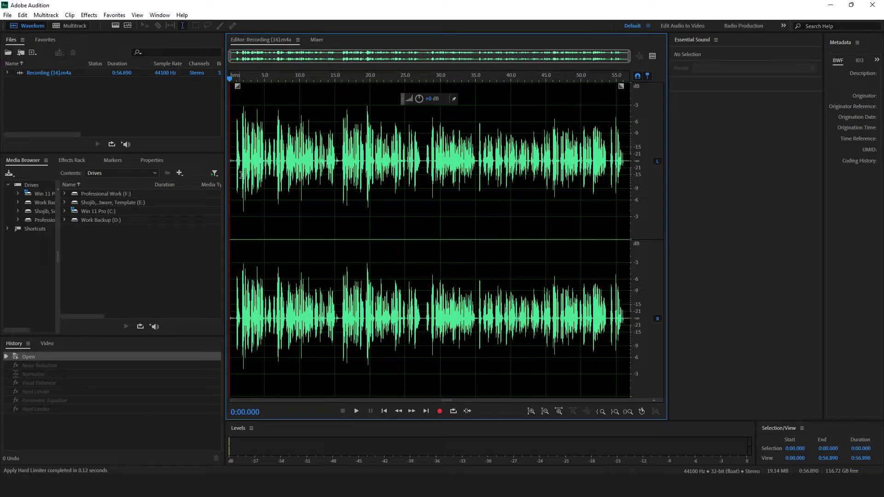
key(space)
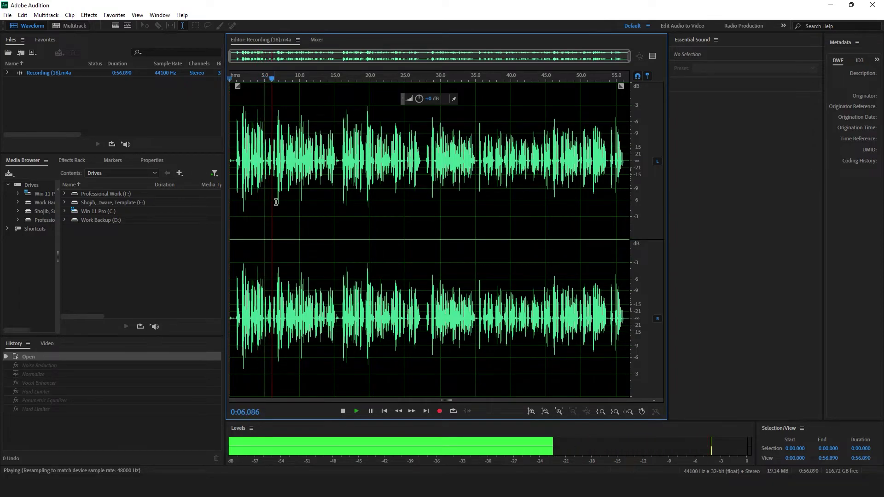
key(space)
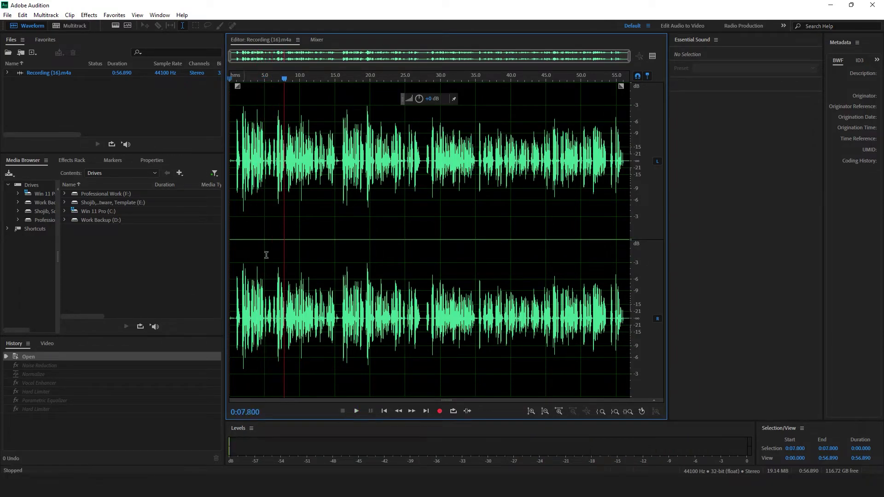
Restore the last Hard Limiter state and play the processed recording from about 16 seconds.
click(43, 410)
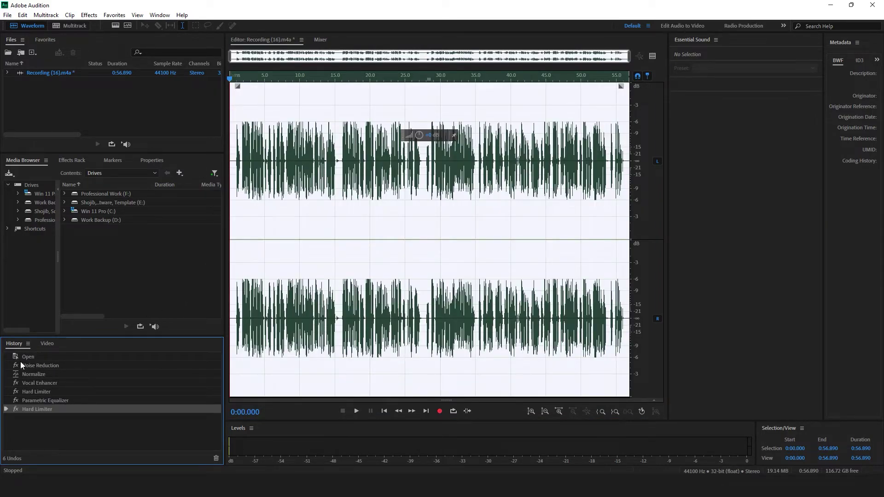
click(238, 85)
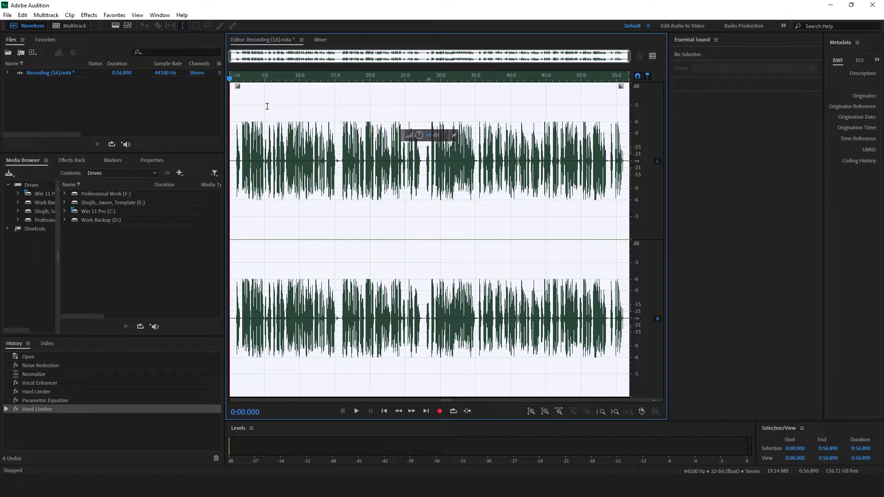
key(space)
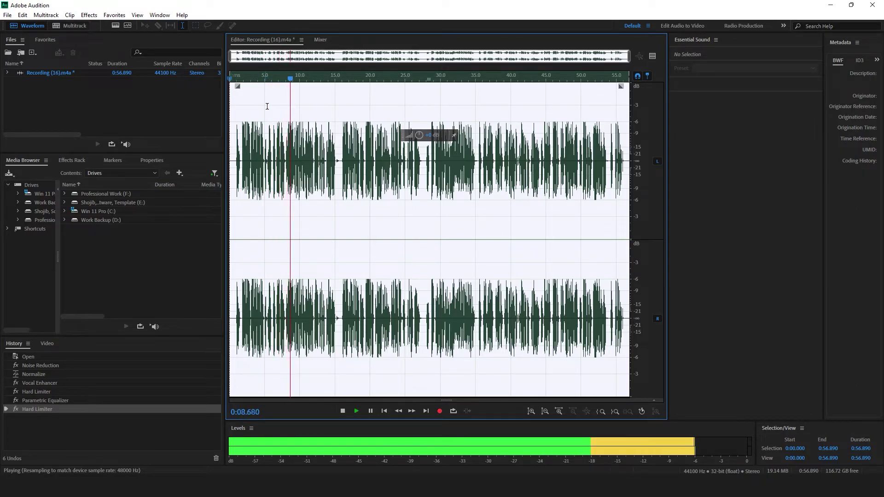
click(343, 113)
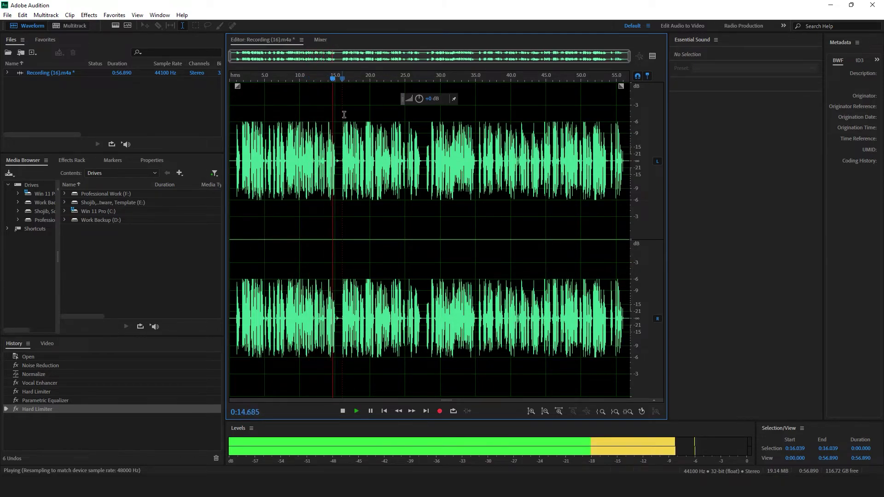
key(space)
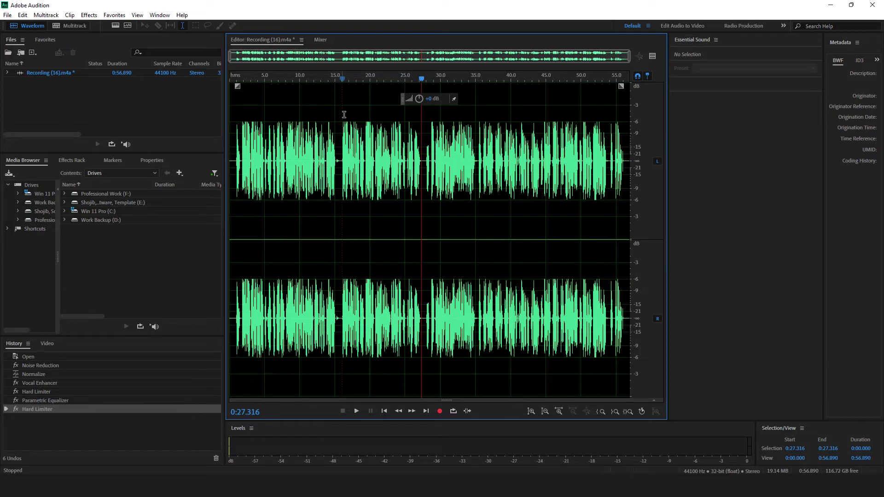
Export the recording as Intro Audio 2.mp3, MP3 192 Kbps CBR, into the Output folder.
click(8, 15)
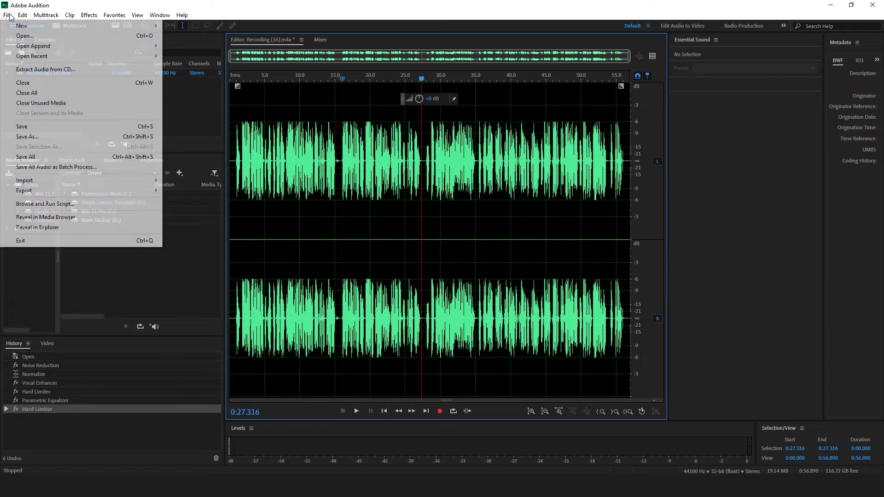
mouse_move(145, 193)
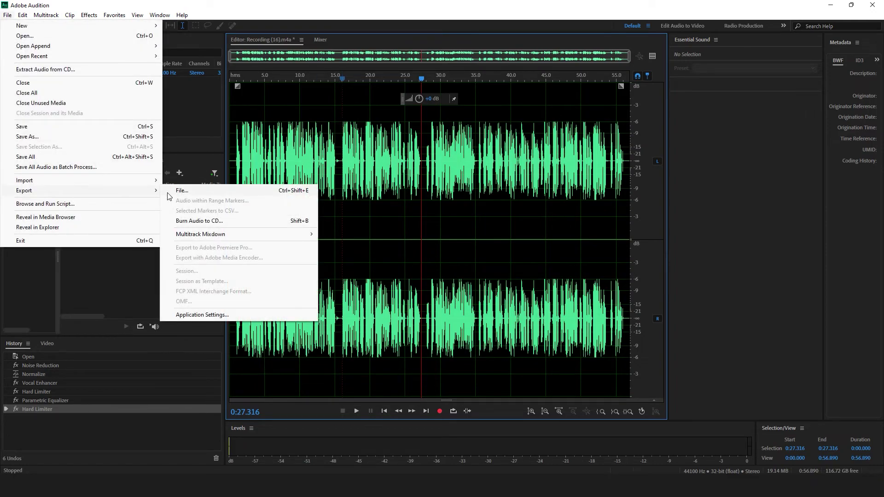
click(187, 191)
click(521, 201)
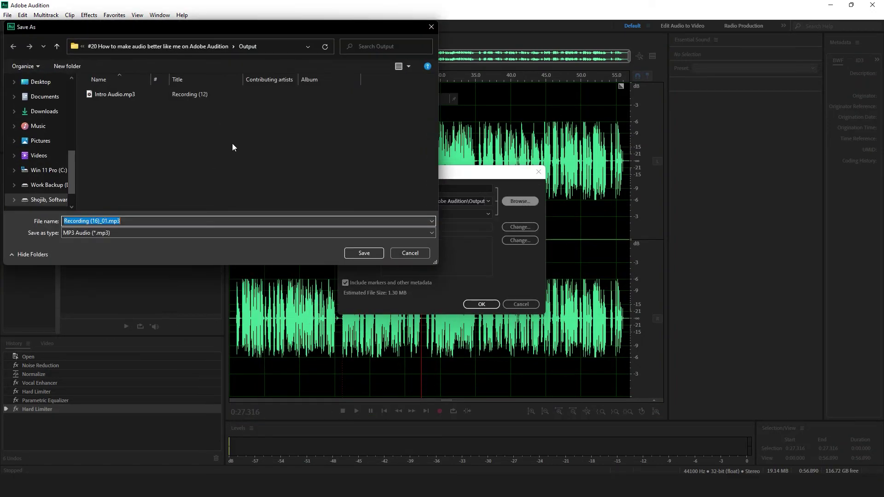
text(In)
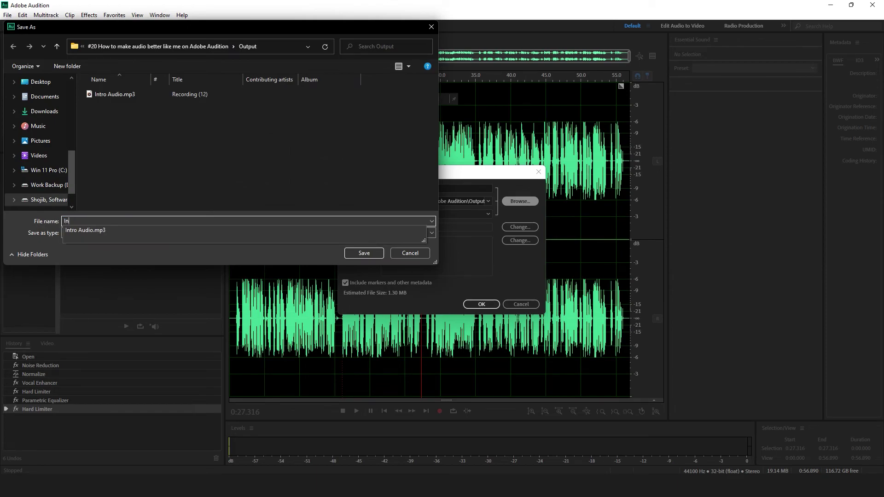
text(tro Audio 2)
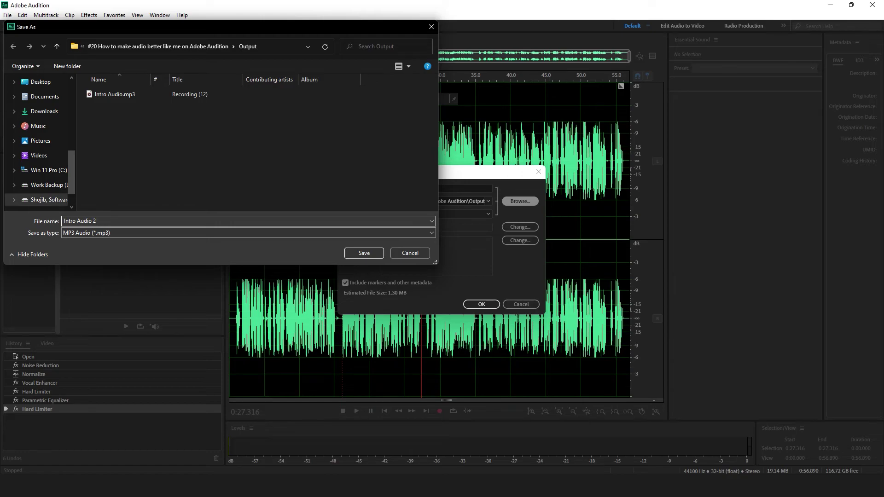
click(363, 253)
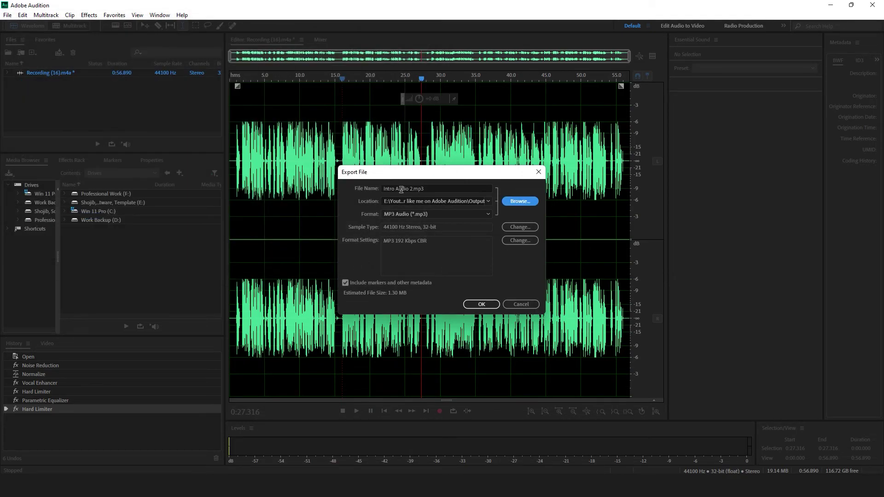
click(481, 304)
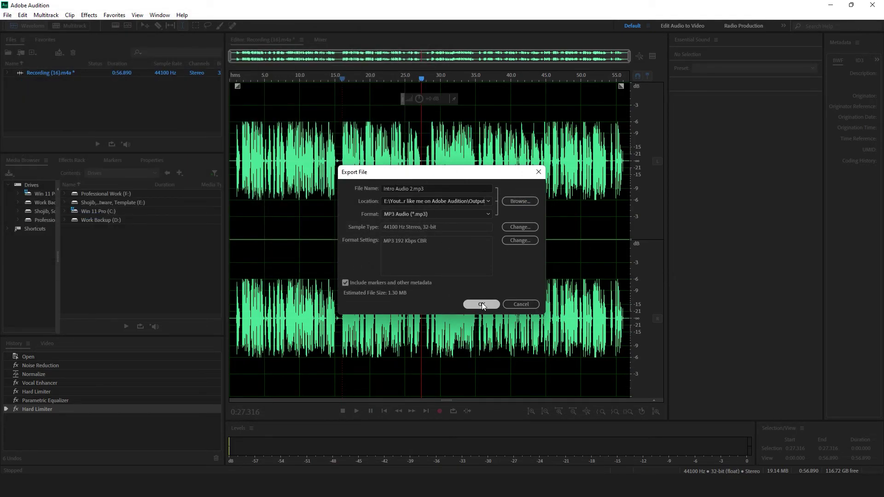